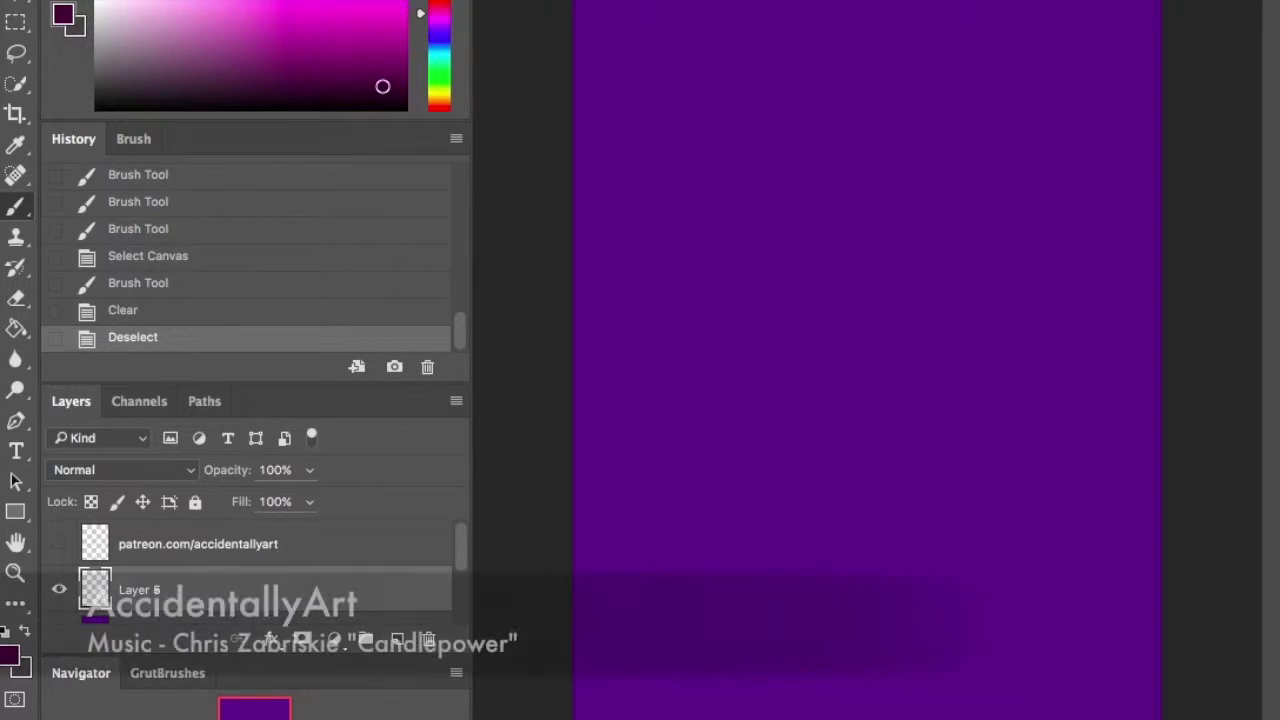
- Sketch the face outline, erase stray lines, and add eye and nose strokes
mouse_move(888, 314)
mouse_down()
mouse_move(811, 163)
mouse_move(891, 271)
mouse_move(840, 229)
mouse_move(918, 204)
mouse_move(905, 220)
mouse_up()
drag(905, 215, 937, 231)
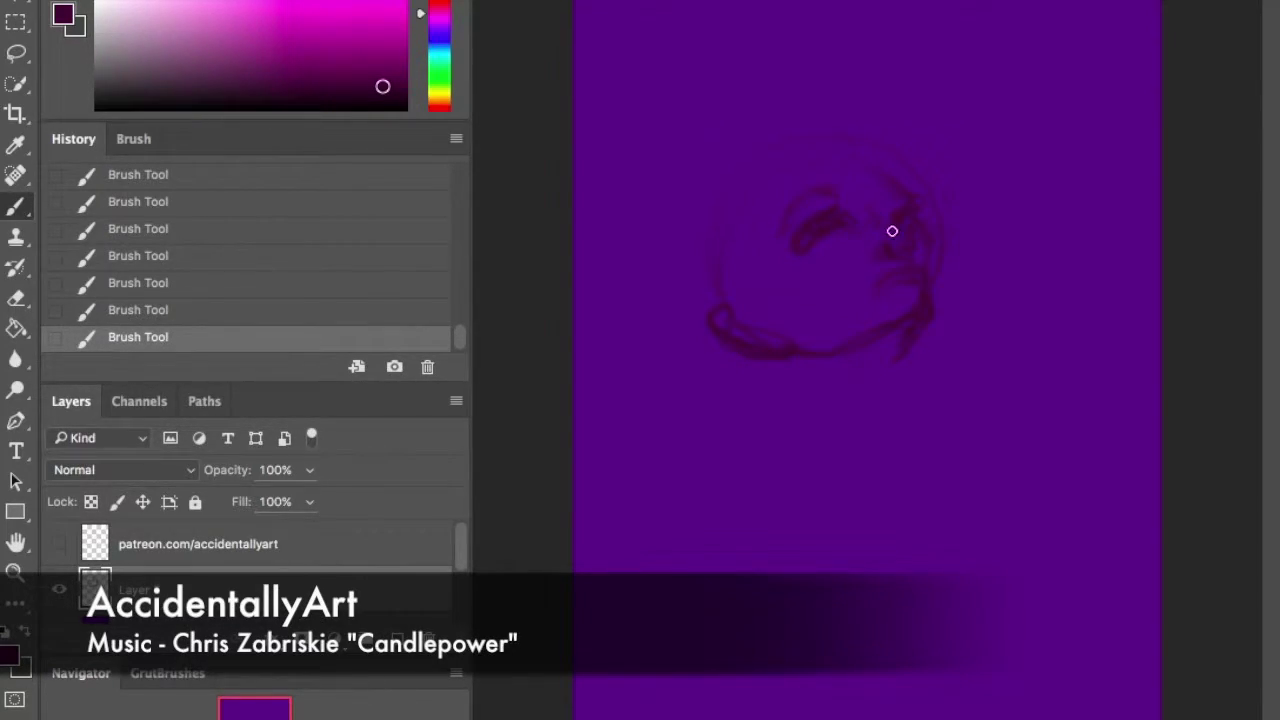
key(ctrl+plus)
key(e)
drag(737, 217, 705, 232)
mouse_move(705, 232)
mouse_down()
mouse_move(691, 223)
mouse_move(751, 141)
mouse_move(700, 160)
mouse_up()
key(b)
drag(810, 160, 840, 190)
drag(760, 230, 737, 257)
drag(830, 190, 850, 220)
drag(801, 255, 826, 266)
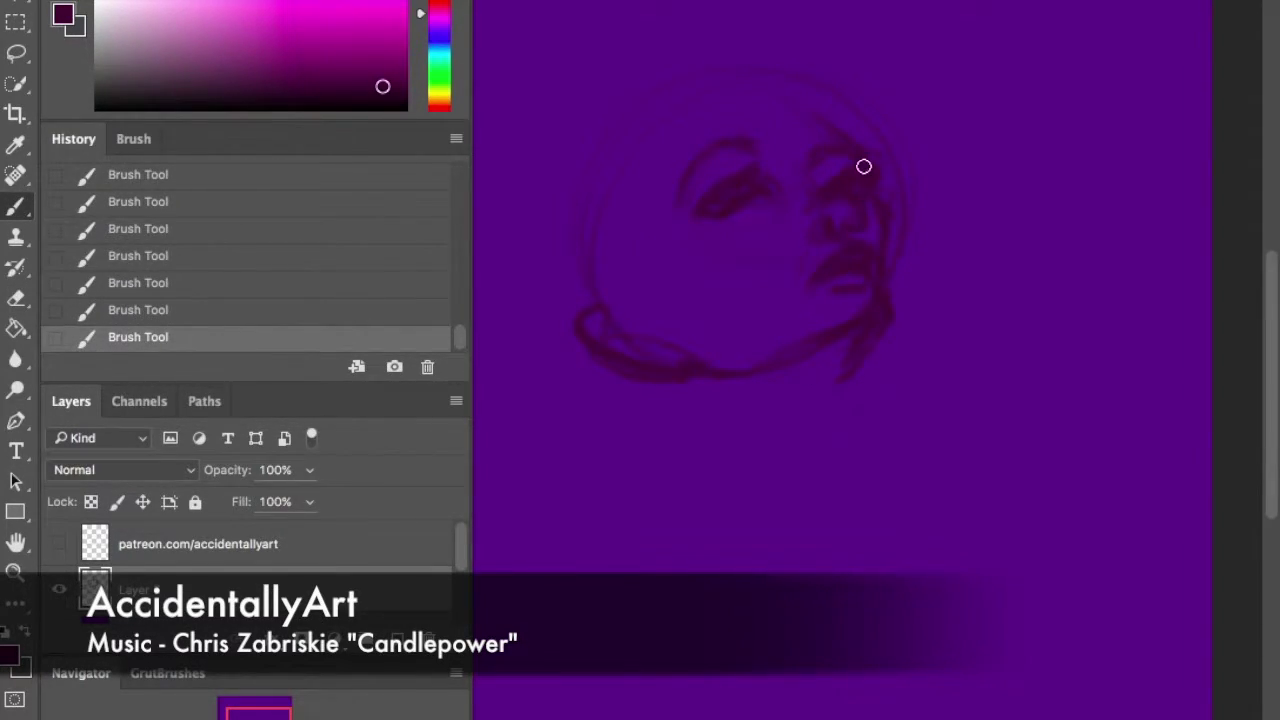
- Lighten the jaw and chin lines with the eraser, then redraw them
click(17, 298)
drag(878, 268, 855, 340)
drag(860, 330, 845, 365)
drag(848, 360, 830, 386)
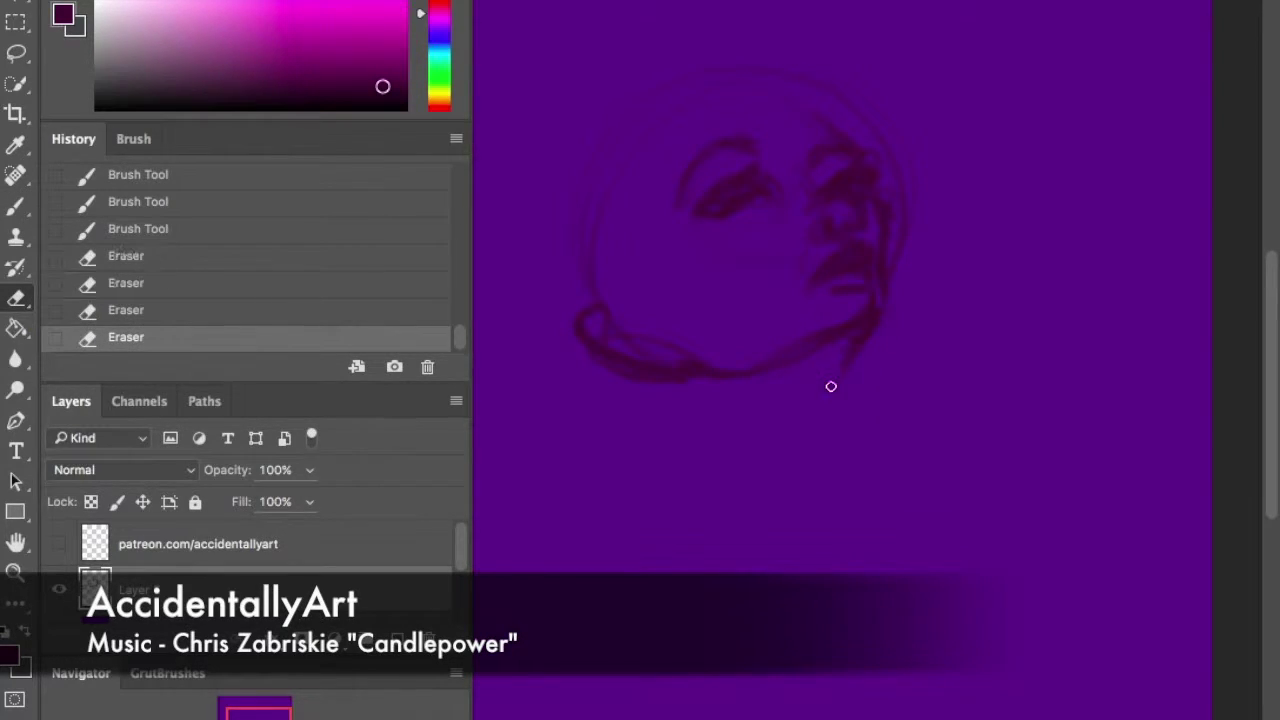
key(b)
drag(867, 316, 760, 365)
drag(700, 360, 615, 300)
drag(600, 300, 575, 345)
drag(600, 330, 679, 342)
- Draw, lighten and redraw the curved line across the top of the head, plus a dark mark upper right
drag(668, 192, 832, 132)
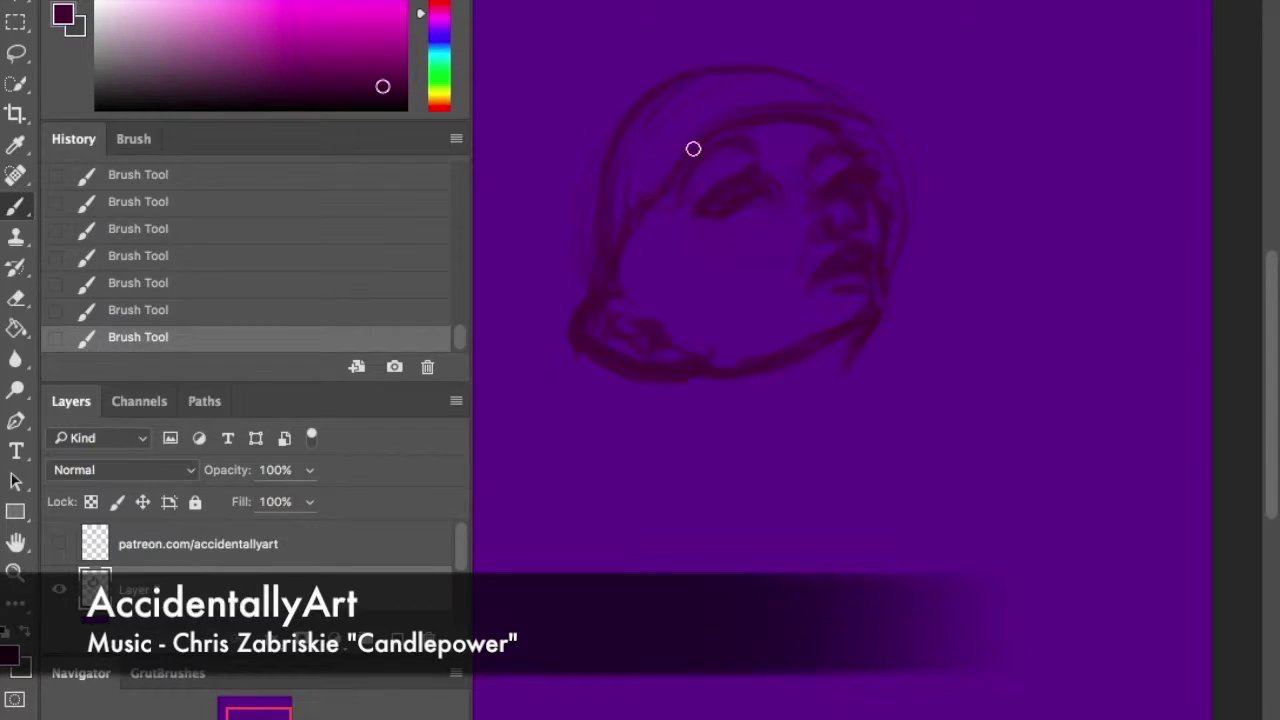
key(e)
mouse_move(785, 93)
mouse_down()
mouse_move(720, 117)
mouse_move(720, 74)
mouse_move(830, 100)
mouse_up()
drag(830, 100, 867, 153)
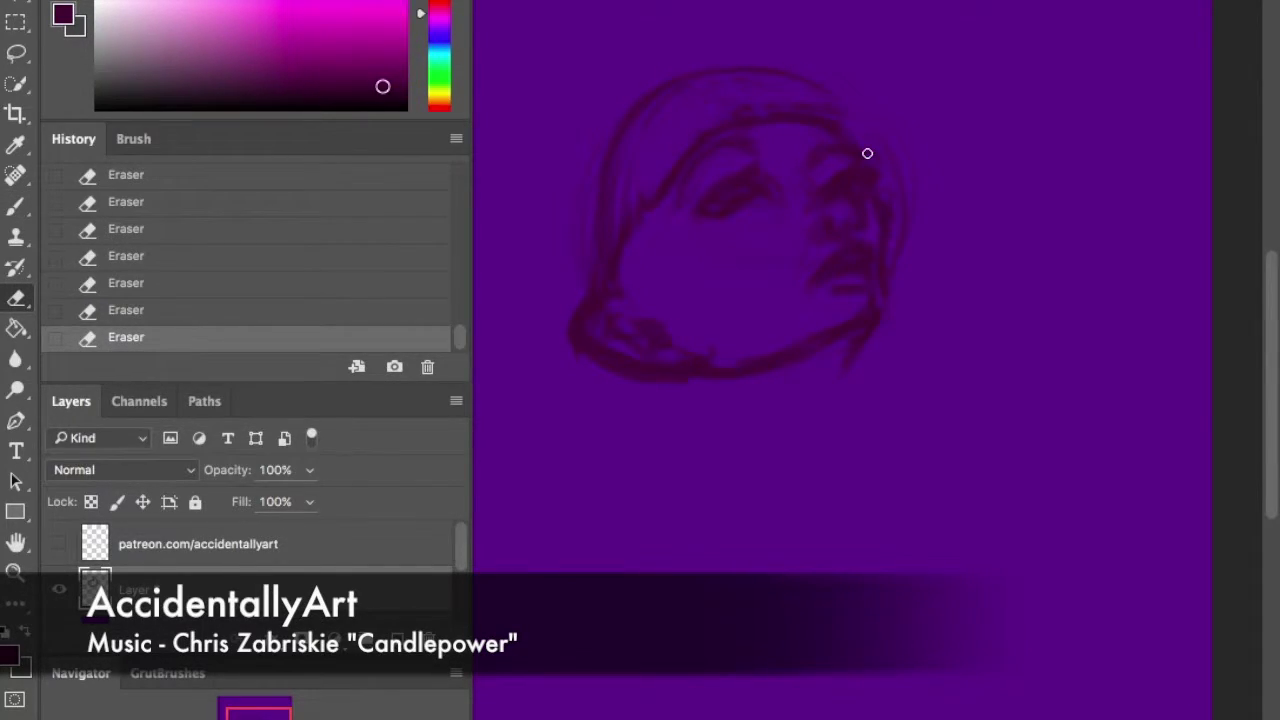
key(b)
drag(670, 76, 832, 101)
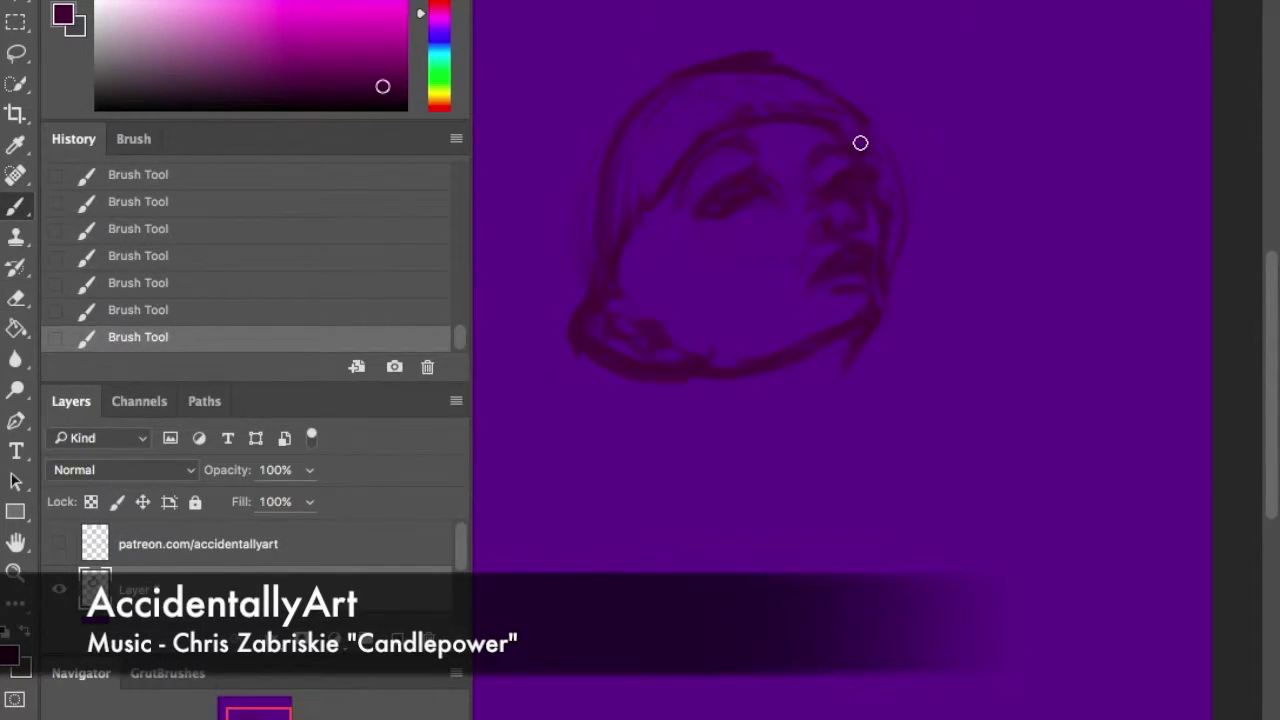
scroll(834, 428, down, 2)
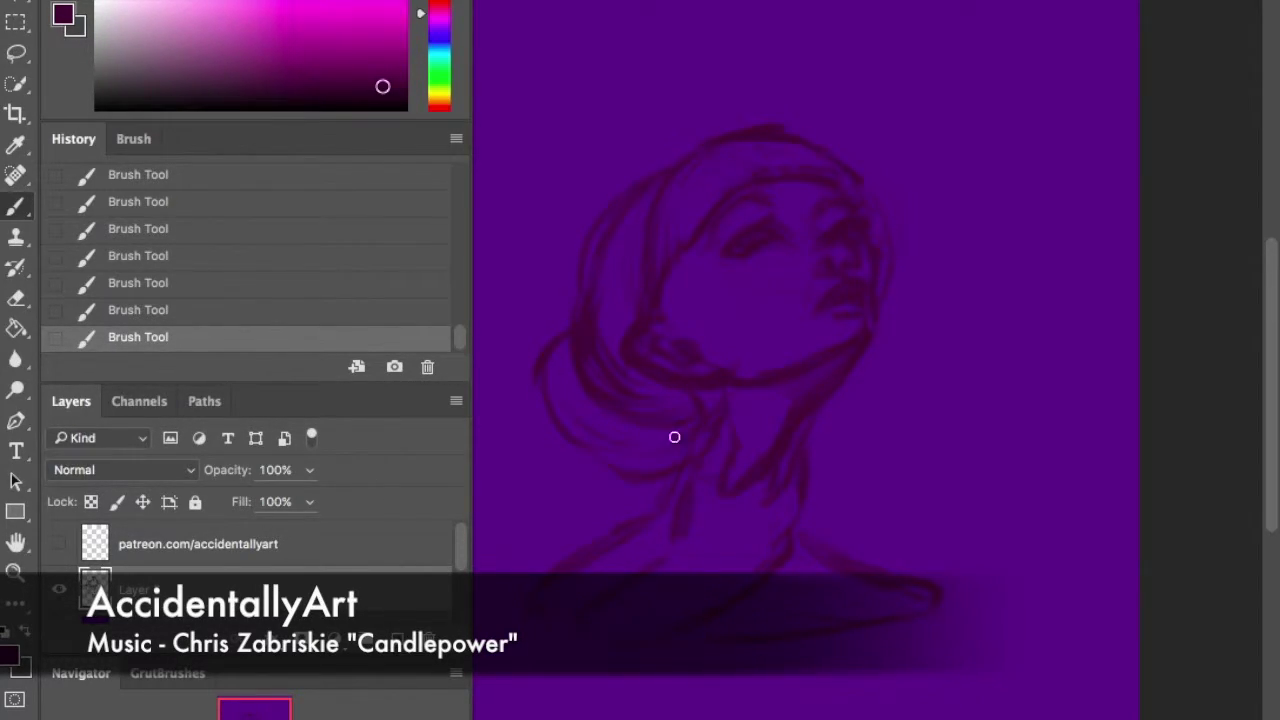
drag(1005, 170, 997, 251)
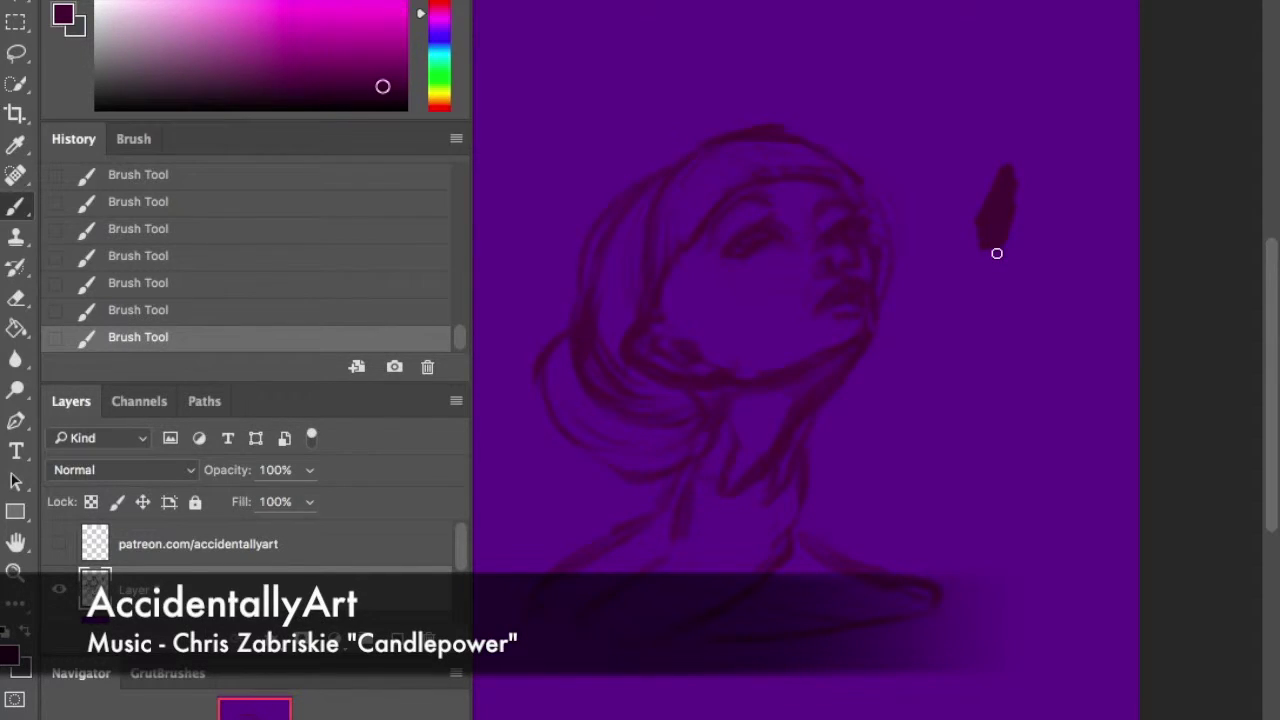
- Erase lines near the chin, then skew the sketch with Free Transform and commit
key(e)
mouse_move(857, 334)
mouse_down()
mouse_move(866, 349)
mouse_move(834, 408)
mouse_up()
key(ctrl+t)
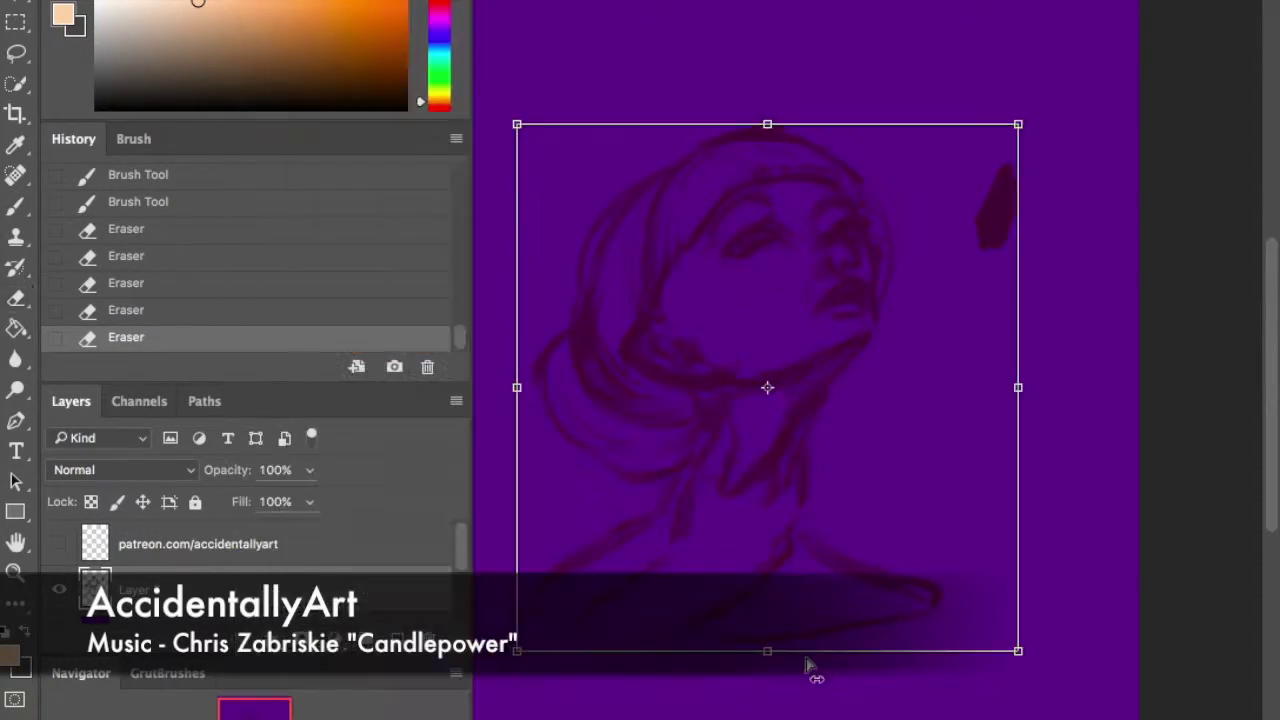
drag(766, 651, 851, 674)
drag(1034, 506, 1028, 506)
mouse_move(786, 651)
mouse_down()
mouse_move(851, 666)
mouse_move(923, 557)
mouse_up()
key(Return)
- Warp the sketch's top and middle, pull the top down, apply, and erase stray lines
click(258, 0)
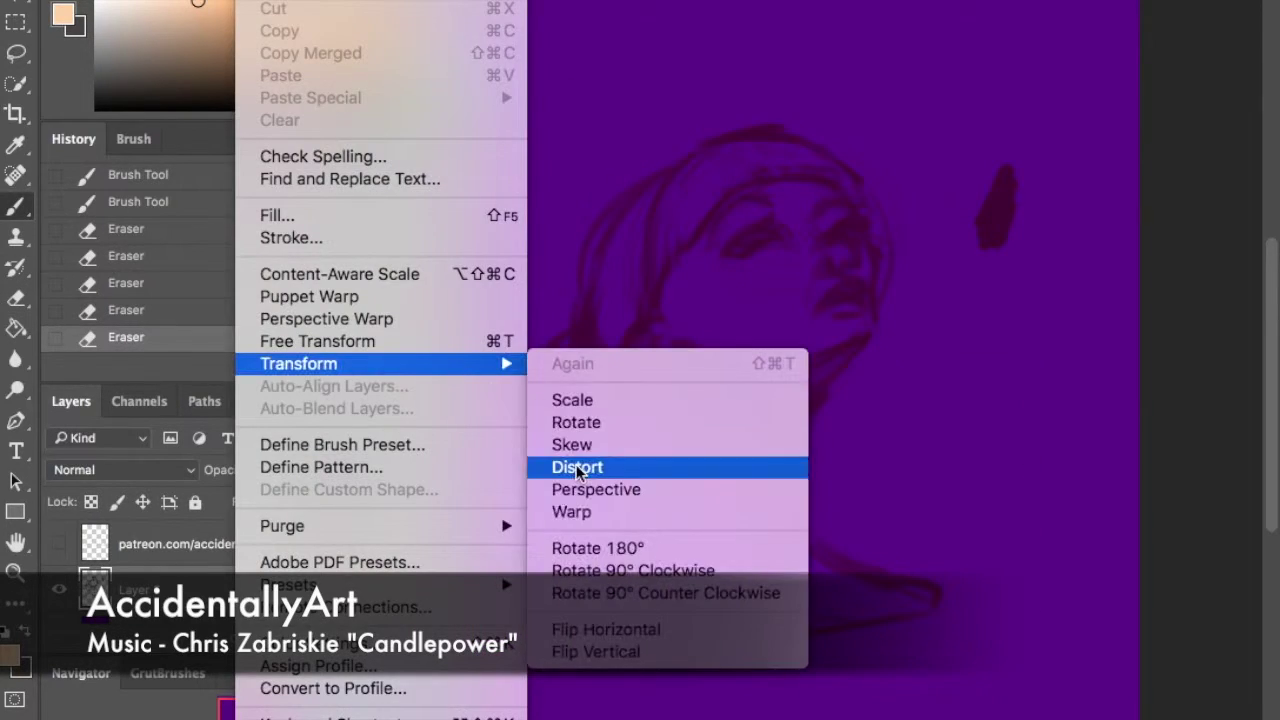
click(572, 511)
drag(863, 300, 863, 334)
mouse_move(863, 417)
mouse_down()
mouse_move(843, 414)
mouse_move(843, 197)
mouse_move(840, 394)
mouse_up()
drag(1019, 301, 1001, 331)
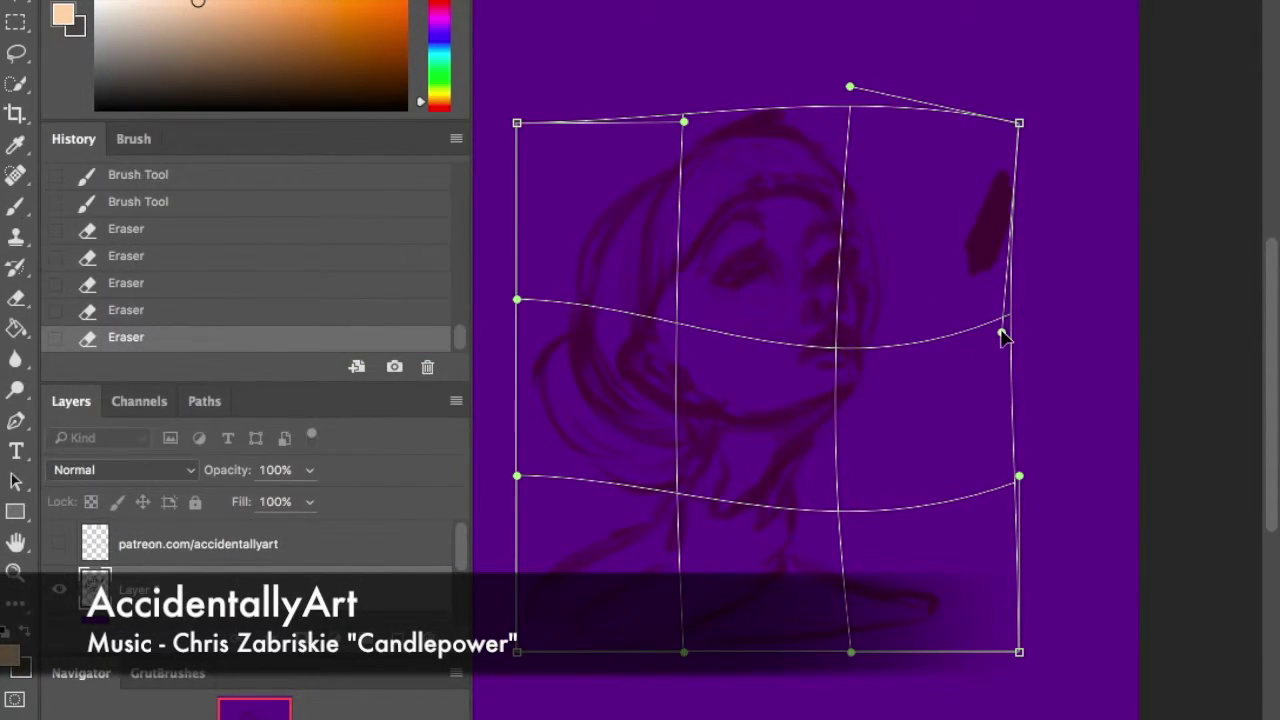
drag(517, 299, 577, 296)
drag(684, 122, 694, 190)
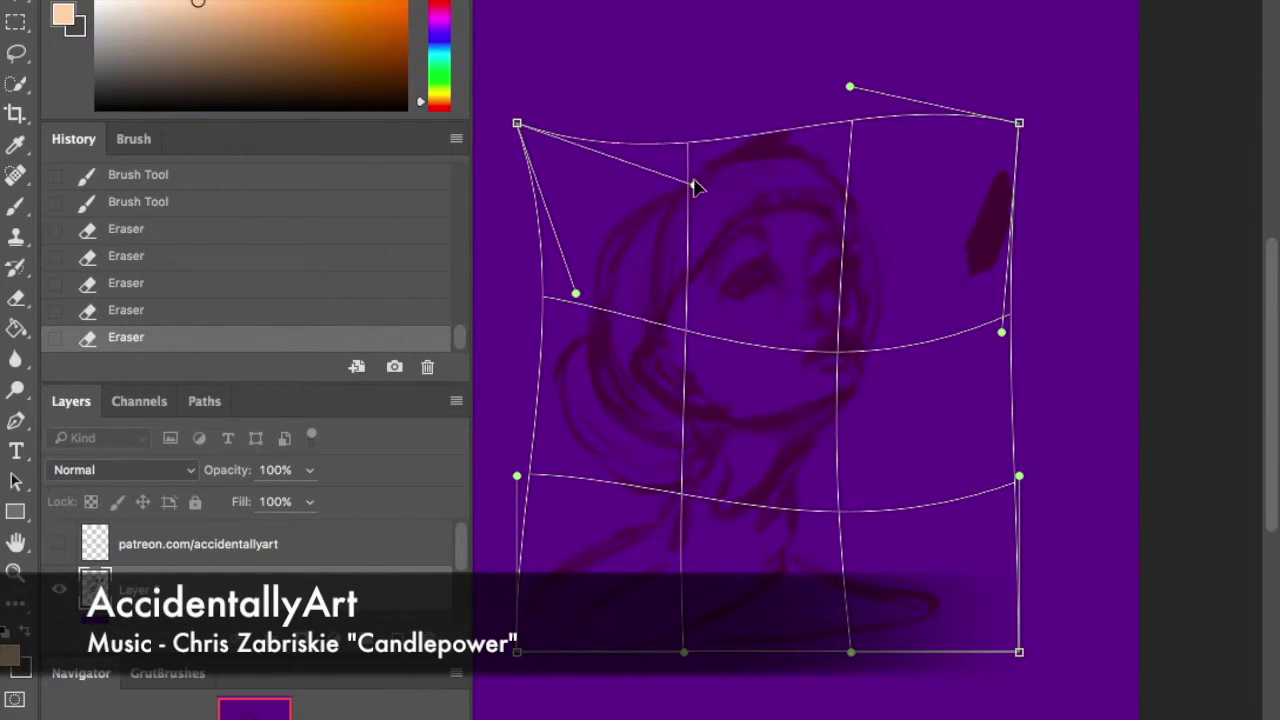
key(b)
key(Return)
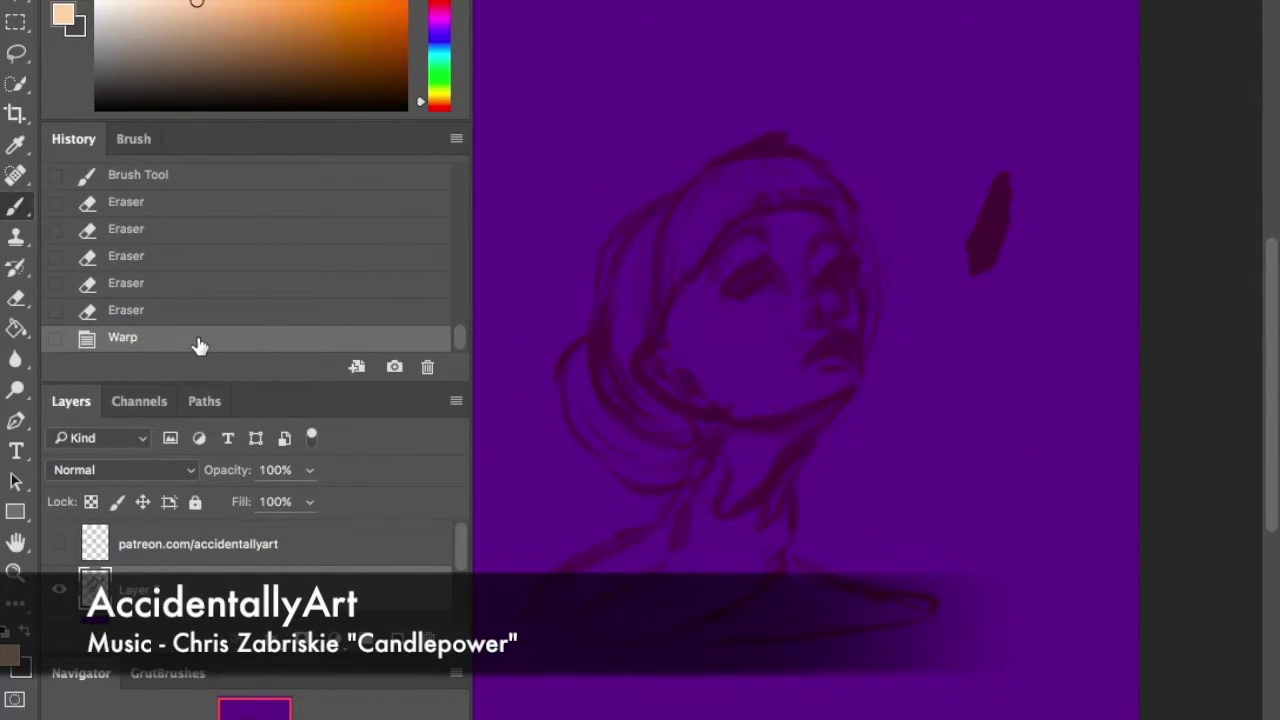
key(e)
drag(792, 474, 775, 494)
- Draw dark purple neck lines below the face
key(b)
drag(730, 612, 690, 628)
mouse_move(700, 625)
mouse_down()
mouse_move(650, 642)
mouse_move(723, 614)
mouse_move(750, 575)
mouse_up()
alt+click(658, 641)
drag(755, 570, 765, 550)
drag(765, 548, 772, 535)
drag(772, 532, 778, 524)
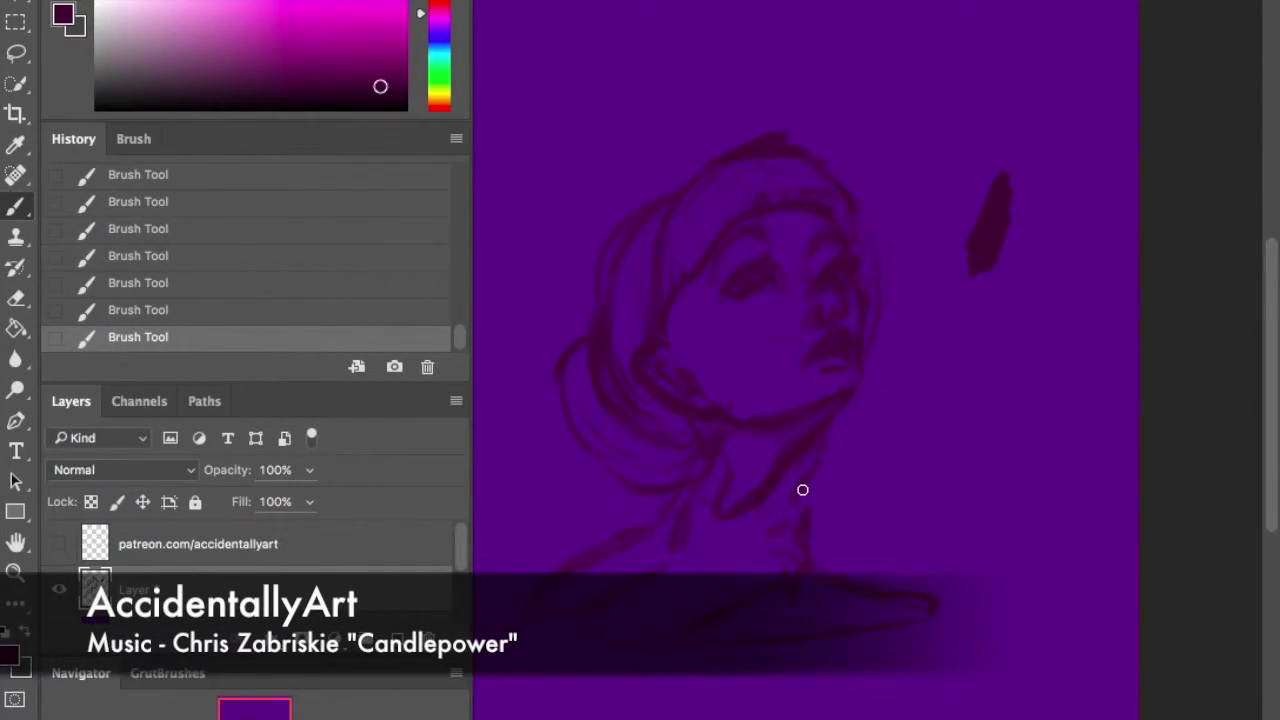
key(e)
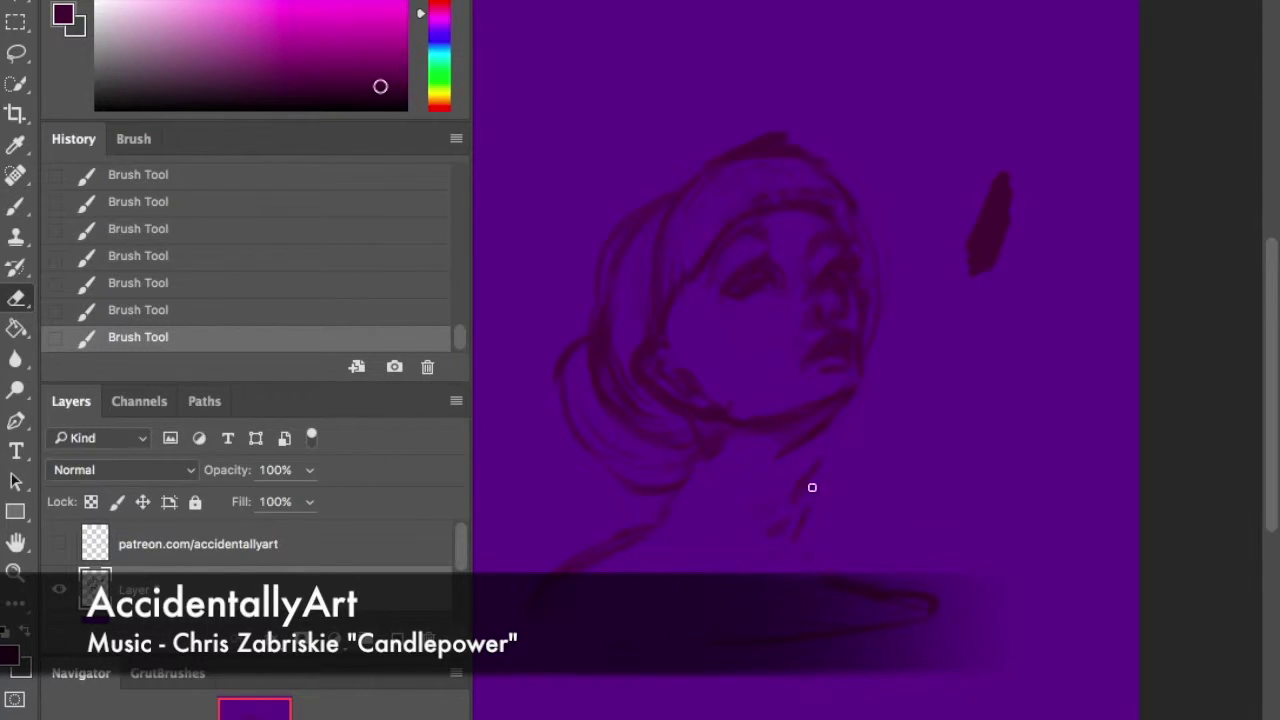
key(b)
- Scribble lettering beside the neck, revert it via History, and redraw the neck strokes
mouse_move(805, 458)
mouse_down()
mouse_move(817, 500)
mouse_move(905, 540)
mouse_up()
drag(950, 455, 1090, 562)
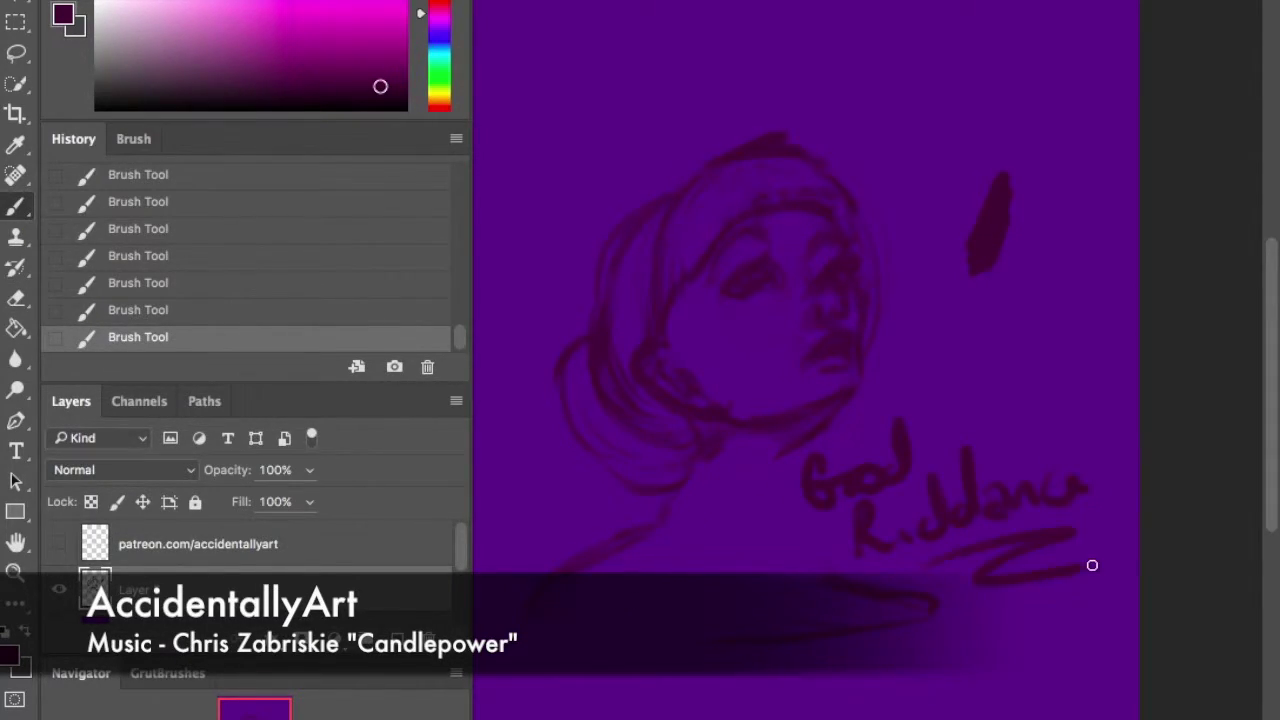
click(360, 245)
mouse_move(775, 455)
mouse_down()
mouse_move(769, 517)
mouse_move(797, 547)
mouse_up()
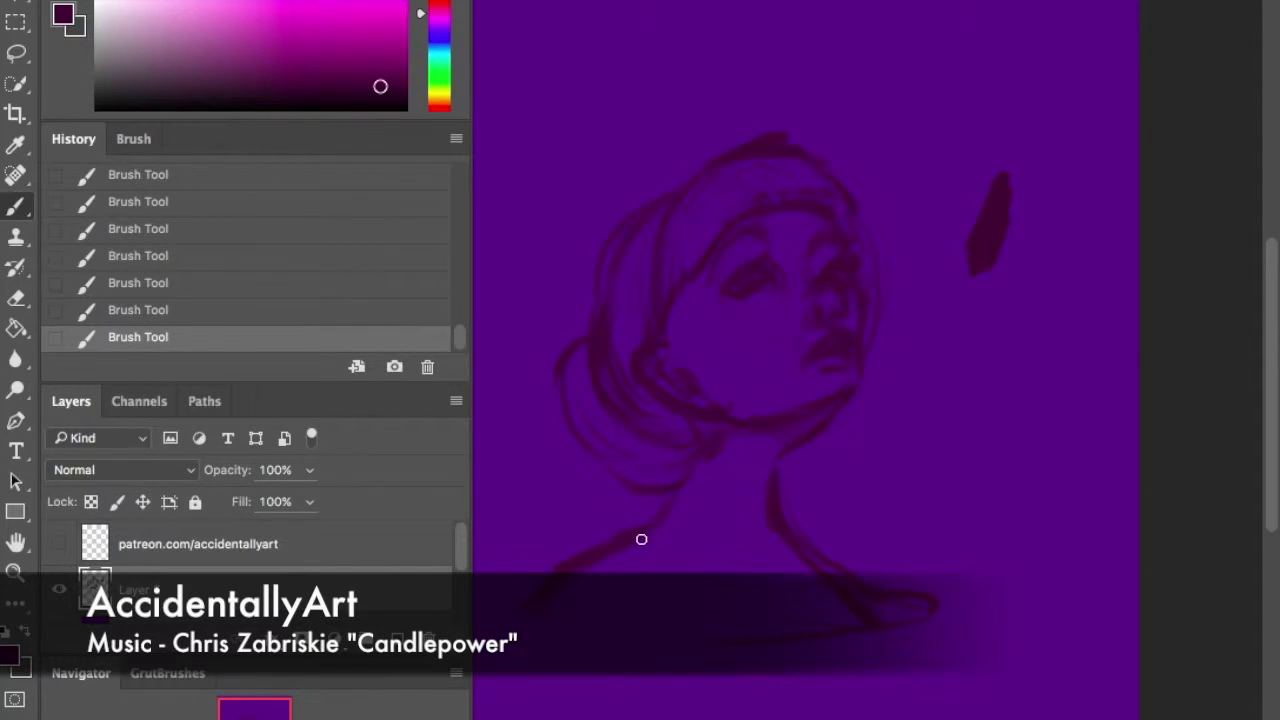
key(e)
- Pick a salmon paint colour and try a test stroke, then undo it
click(440, 107)
click(236, 15)
click(971, 420)
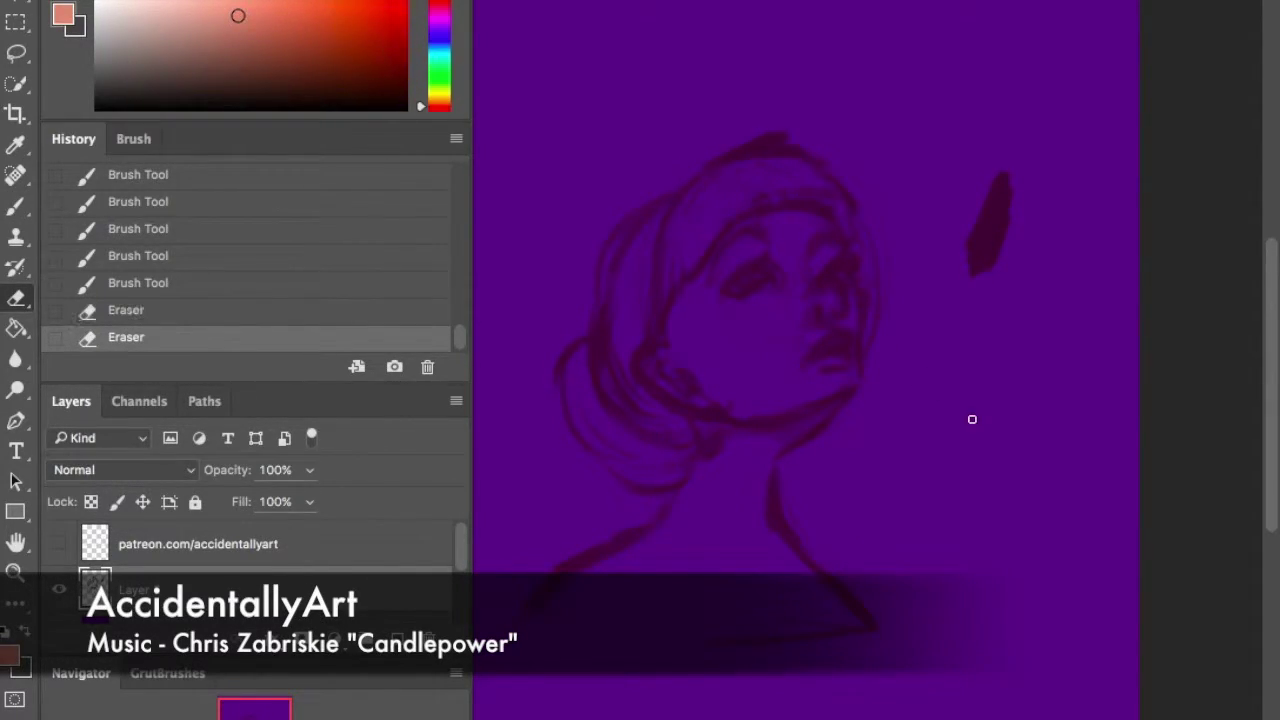
key(b)
drag(925, 320, 980, 392)
key(ctrl+z)
- On a new layer, paint salmon skin over the face, neck, chest, cheek and forehead
mouse_move(702, 318)
mouse_down()
mouse_move(757, 274)
mouse_move(777, 400)
mouse_up()
key(ctrl+z)
key(ctrl+shift+alt+n)
drag(700, 290, 797, 294)
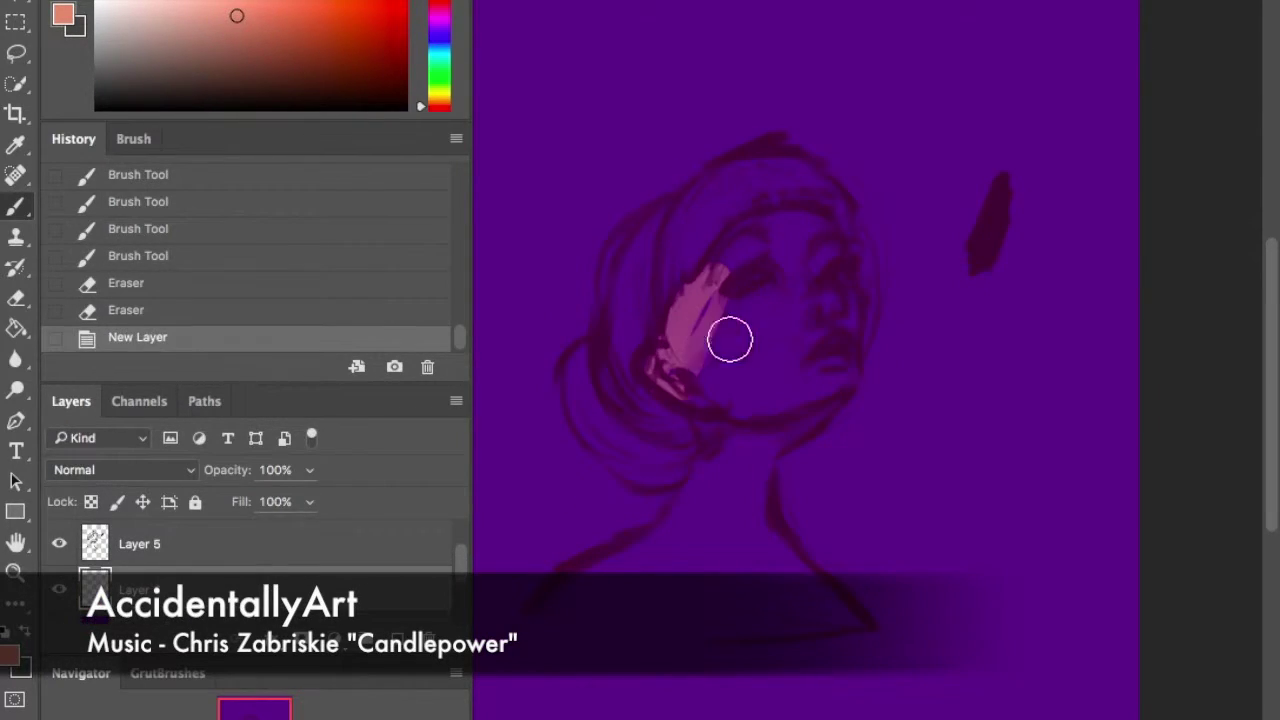
drag(730, 360, 840, 300)
drag(700, 450, 740, 500)
mouse_move(720, 440)
mouse_down()
mouse_move(760, 517)
mouse_move(600, 560)
mouse_up()
drag(700, 590, 810, 620)
drag(835, 345, 835, 395)
mouse_move(800, 220)
mouse_down()
mouse_move(836, 259)
mouse_move(845, 330)
mouse_up()
- Sample a lighter pink and paint purple and salmon strokes around the eye
key(e)
key(b)
drag(720, 370, 800, 330)
key(ctrl+z)
alt+click(763, 320)
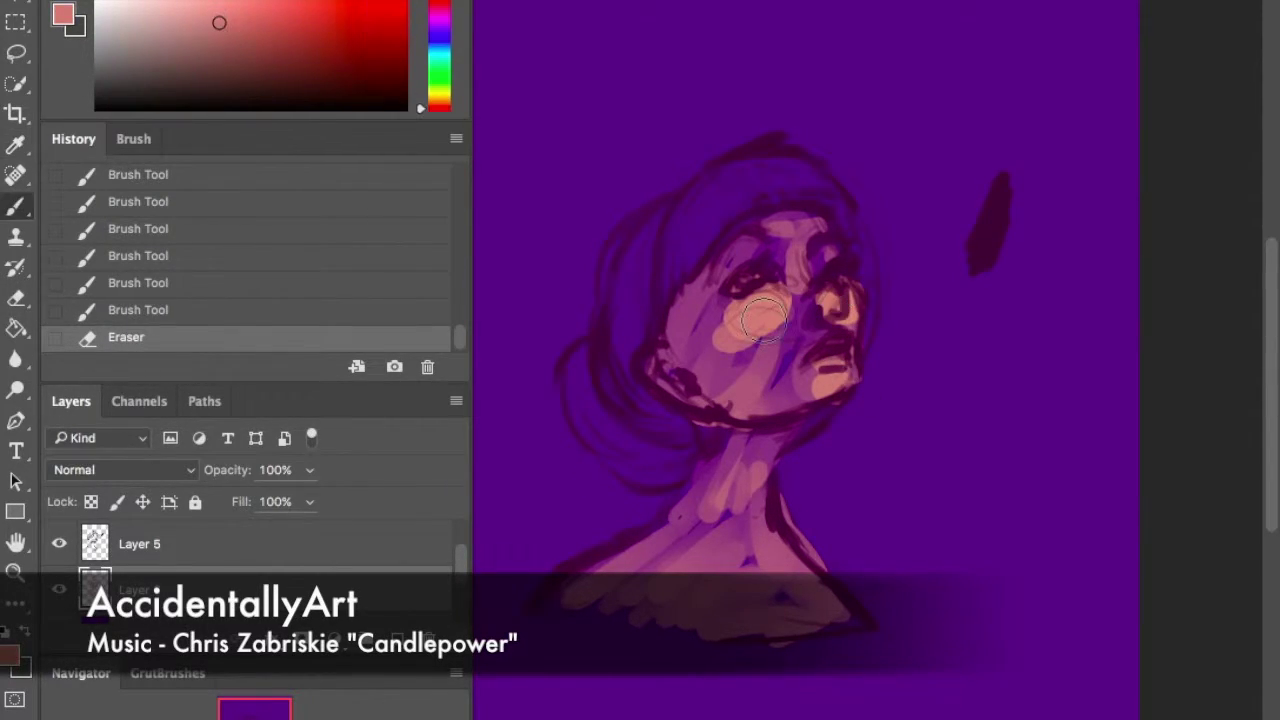
key(ctrl+plus)
alt+click(974, 457)
mouse_move(905, 335)
mouse_down()
mouse_move(825, 262)
mouse_move(930, 242)
mouse_up()
alt+click(832, 284)
drag(832, 284, 920, 300)
drag(1025, 280, 1051, 266)
- Add purple cheek shadows, magenta lower cheek, and salmon on nose, jaw, neck and shoulders
alt+click(971, 486)
drag(780, 470, 909, 451)
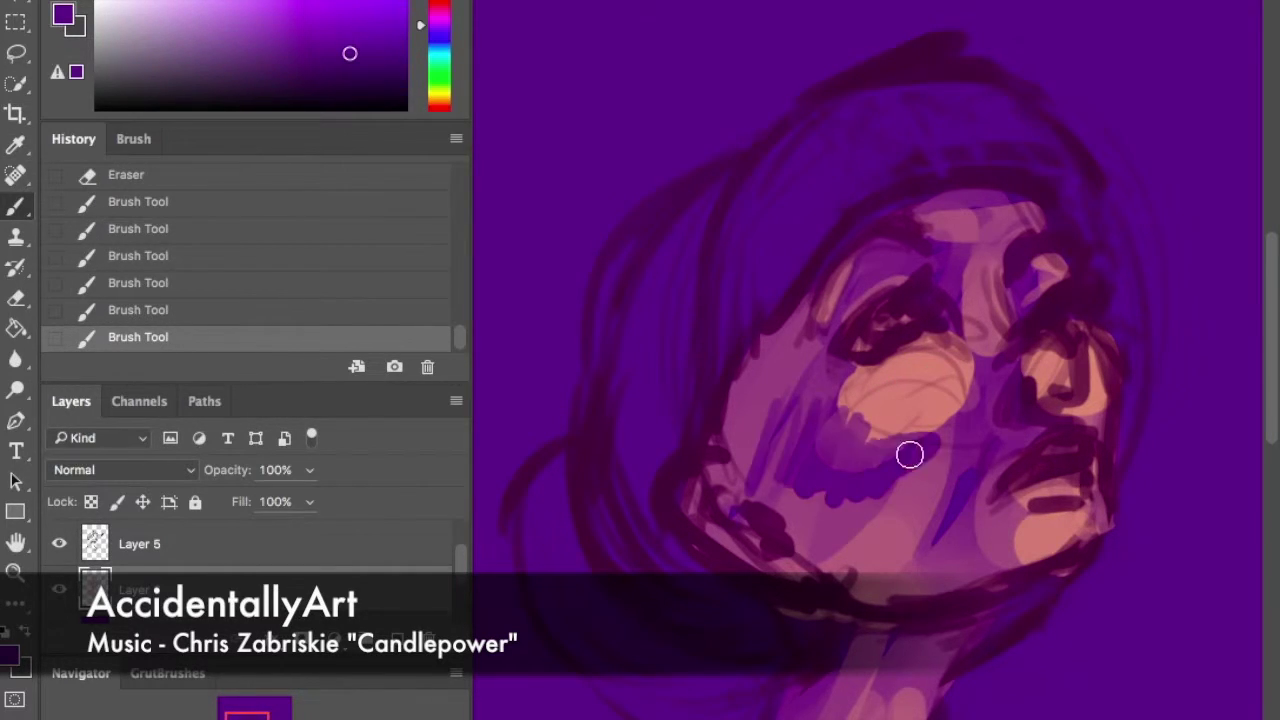
mouse_move(760, 440)
mouse_down()
mouse_move(858, 372)
mouse_move(746, 480)
mouse_up()
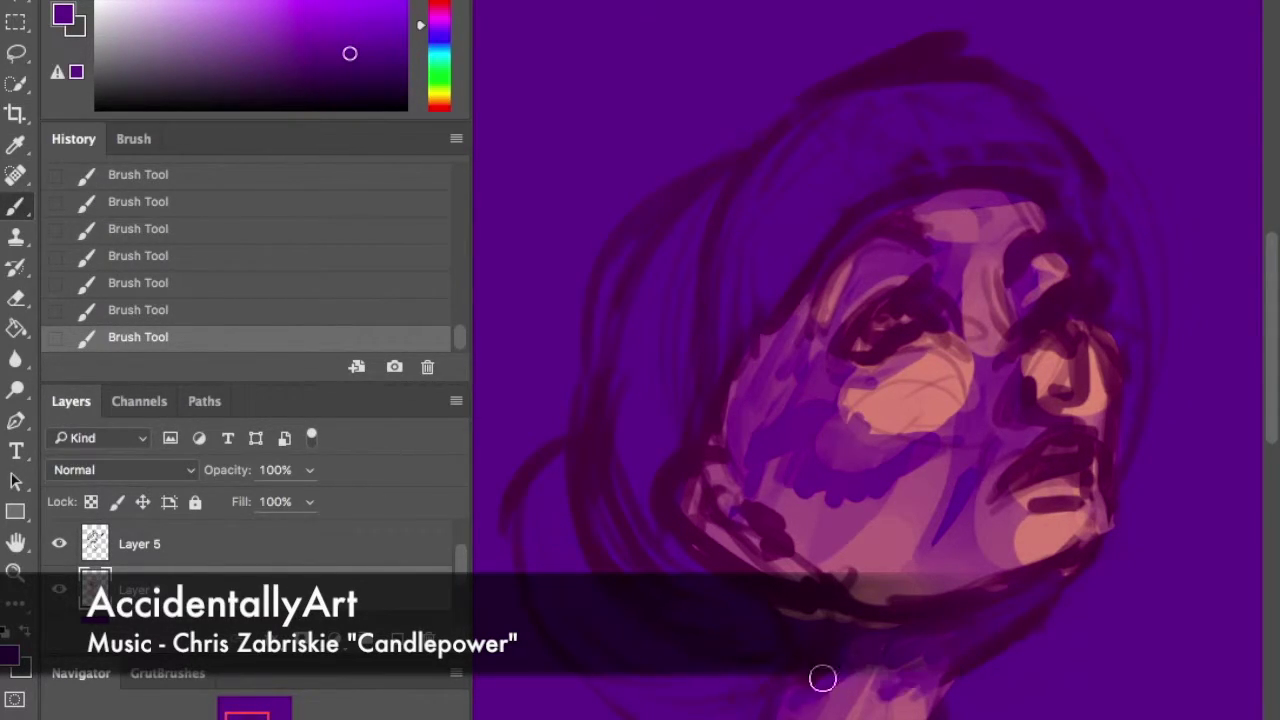
alt+click(962, 548)
drag(962, 548, 830, 540)
alt+click(900, 390)
mouse_move(900, 420)
mouse_down()
mouse_move(1030, 355)
mouse_move(970, 440)
mouse_up()
alt+click(1049, 383)
drag(690, 470, 800, 570)
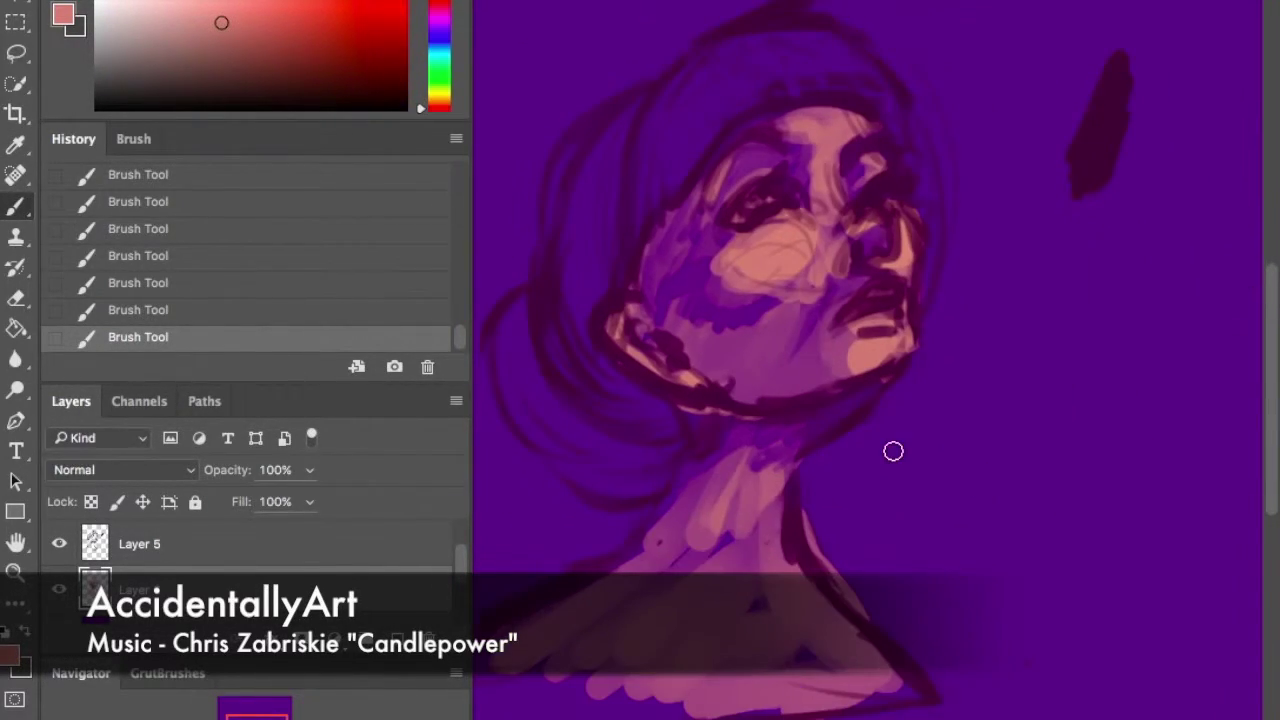
drag(760, 470, 720, 620)
drag(880, 665, 551, 597)
scroll(551, 597, up, 3)
scroll(709, 417, up, 3)
- Paint white highlights in the left eye and dark navy hair on the lower left
key(x)
drag(840, 365, 915, 330)
scroll(1078, 323, down, 3)
alt+click(990, 465)
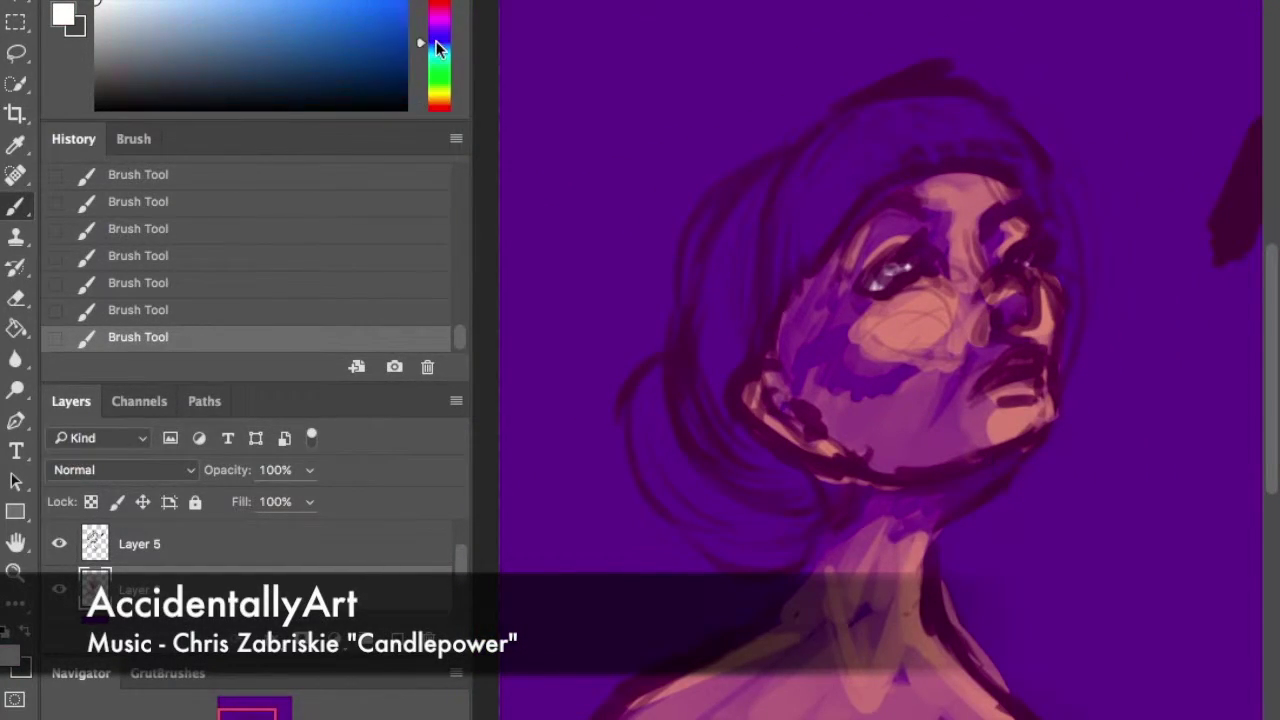
mouse_move(681, 318)
mouse_down()
mouse_move(769, 497)
mouse_move(706, 403)
mouse_move(666, 503)
mouse_move(745, 510)
mouse_move(751, 340)
mouse_move(829, 126)
mouse_move(914, 98)
mouse_move(852, 145)
mouse_up()
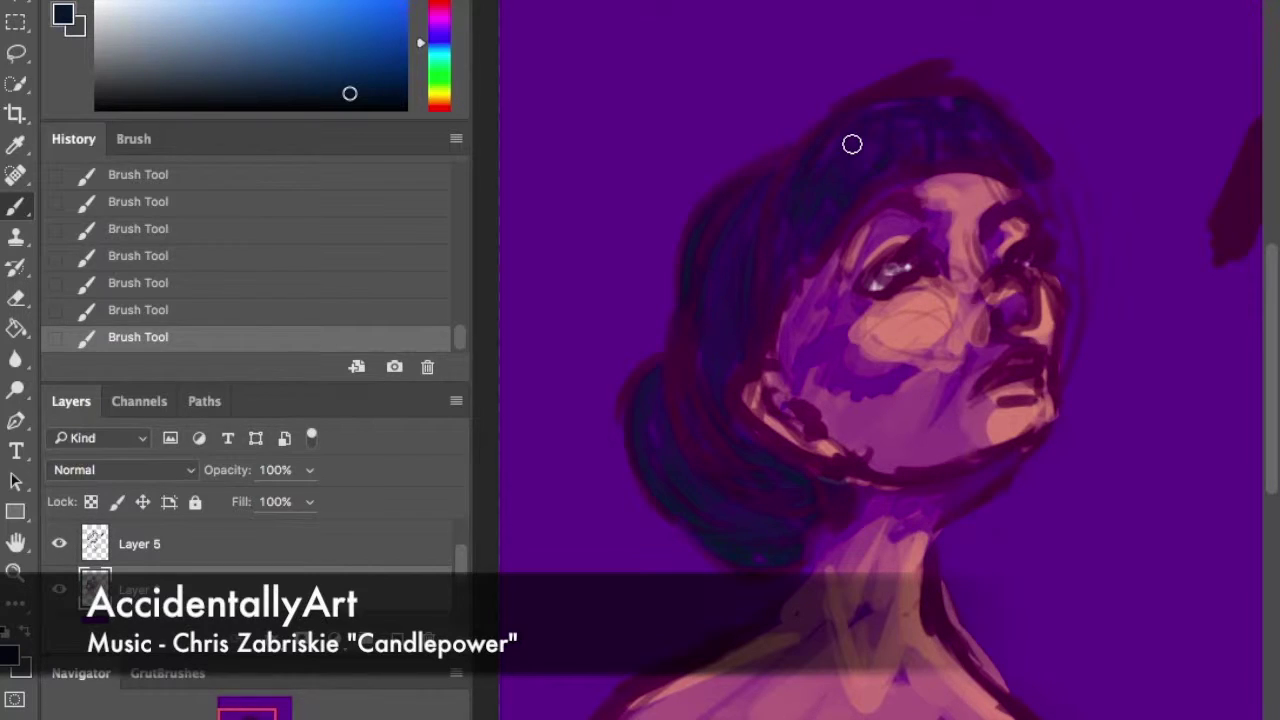
- Merge the colour layer down onto the sketch, save, and close the document
key(super+e)
key(super+s)
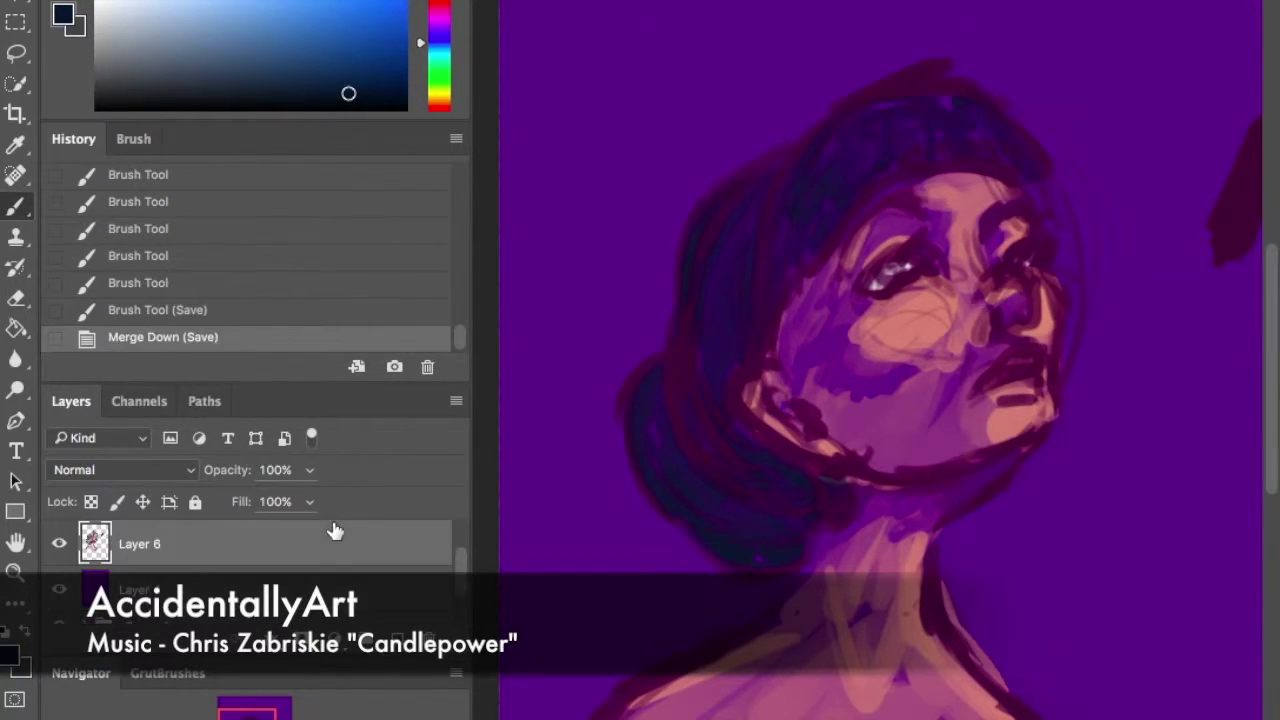
key(super+w)
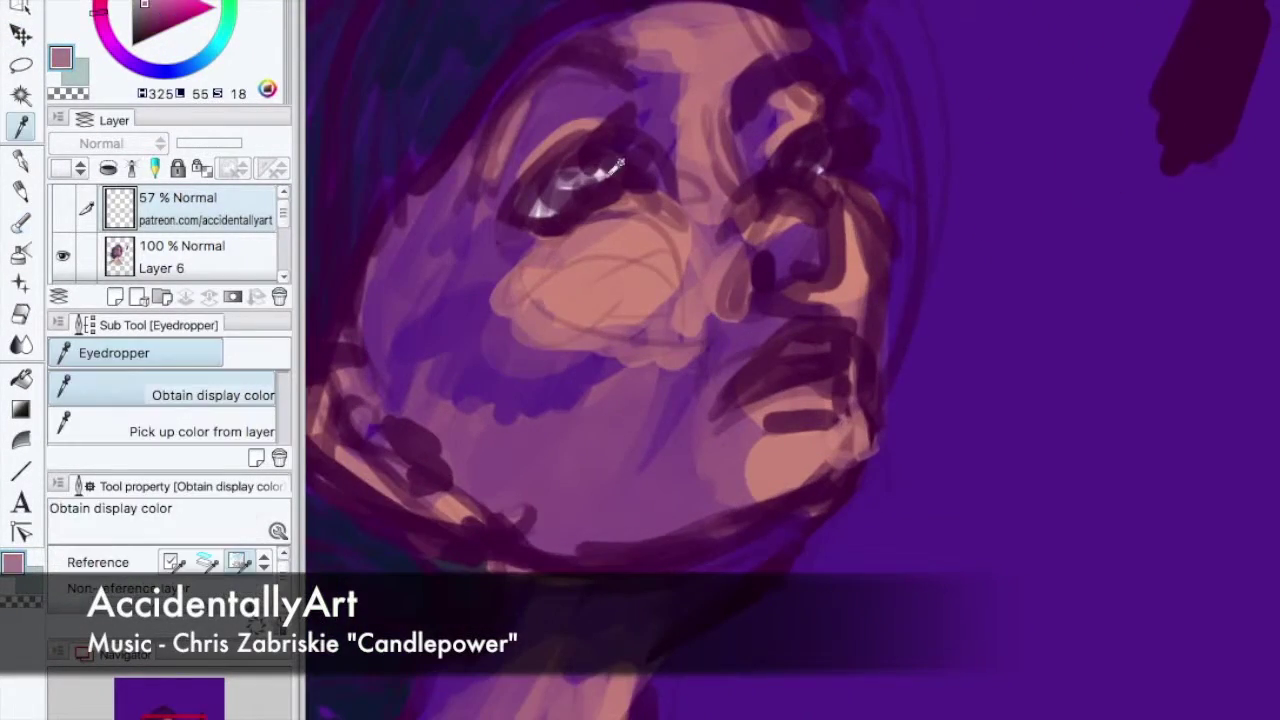
- On Layer 6, paint light pink eyelid lines and a green iris in the left eye
key(b)
click(228, 251)
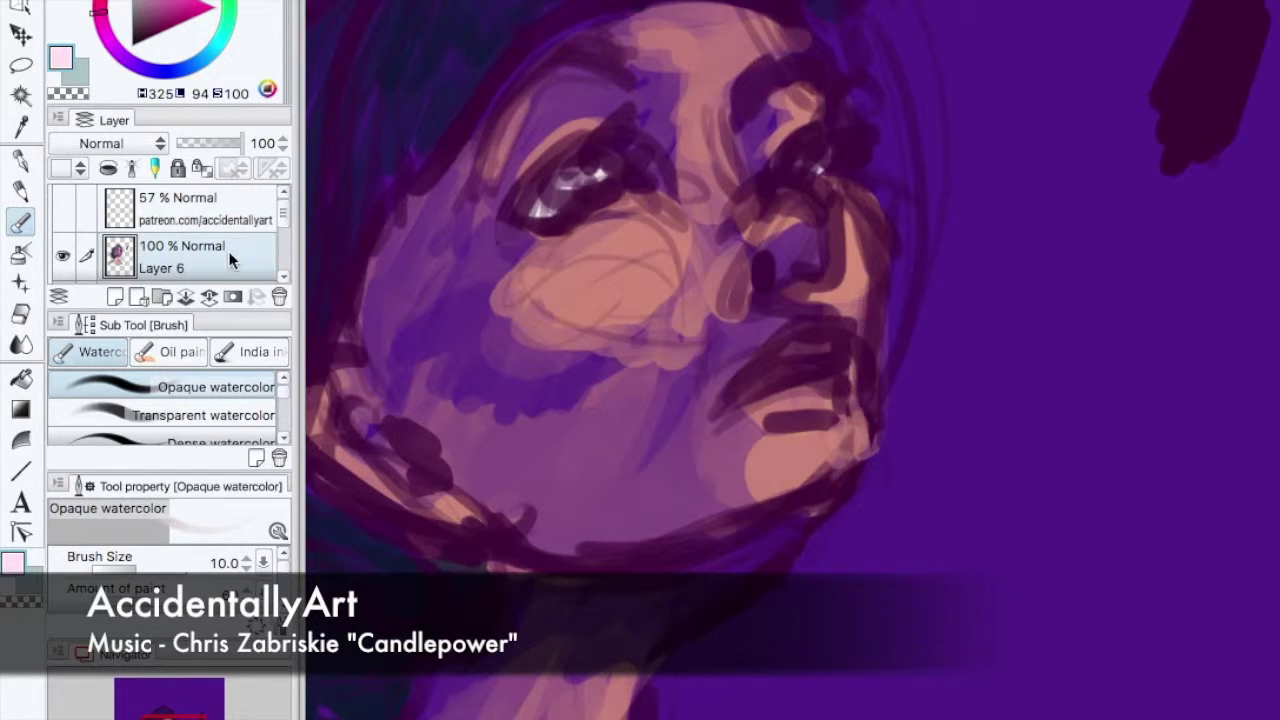
mouse_move(550, 213)
mouse_down()
mouse_move(678, 190)
mouse_move(645, 160)
mouse_up()
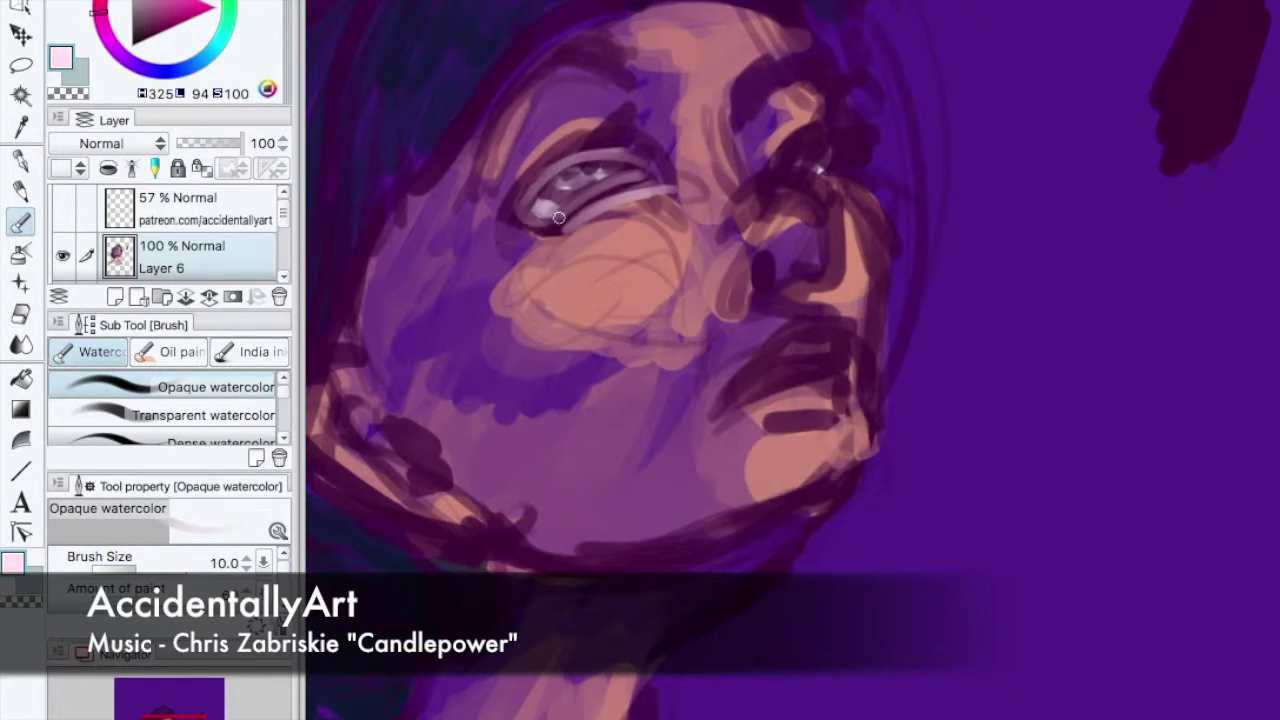
alt+click(793, 133)
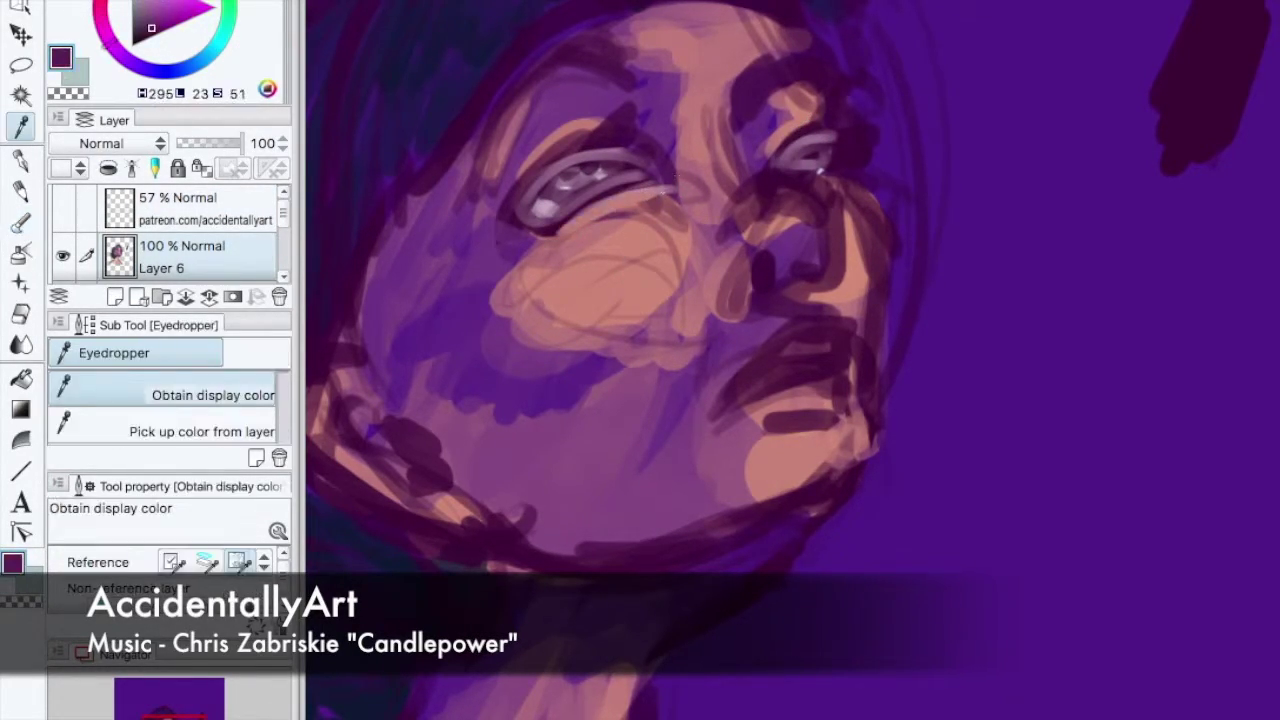
alt+click(633, 129)
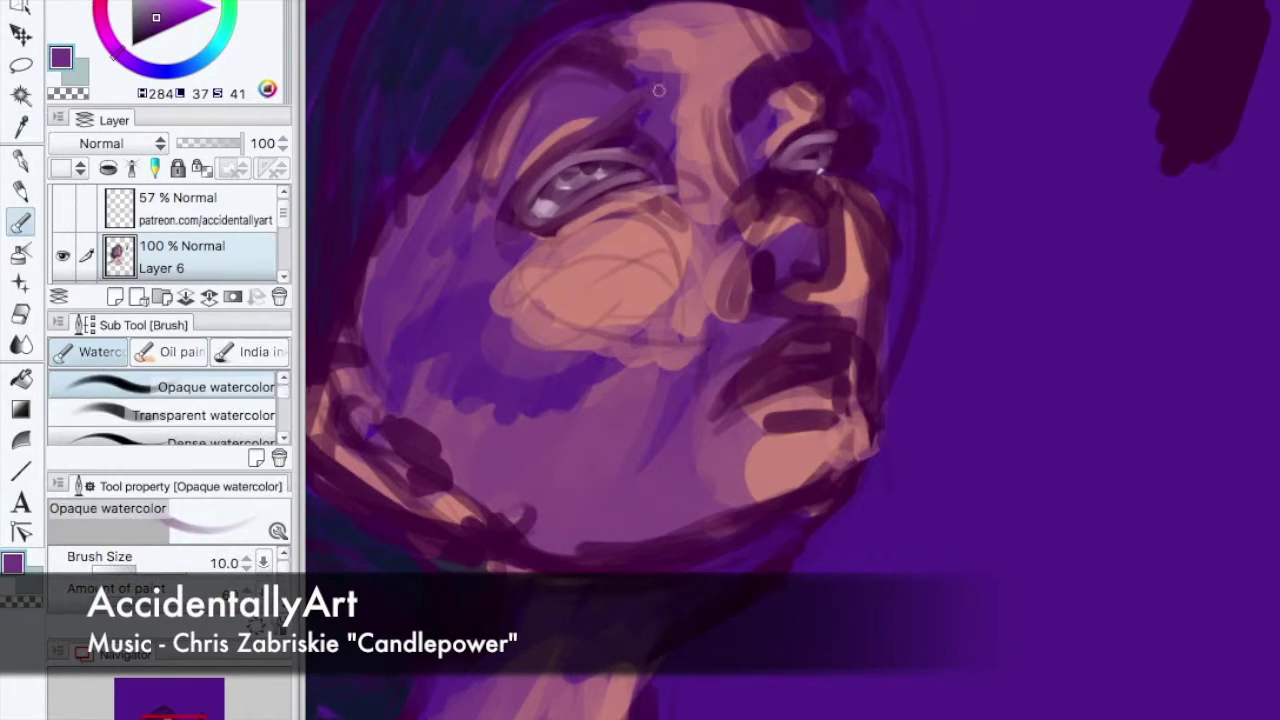
click(165, 8)
drag(555, 182, 600, 176)
click(150, 32)
- Add green and dark grey accents to both eyes and shade around the left eye
drag(803, 153, 822, 149)
click(150, 35)
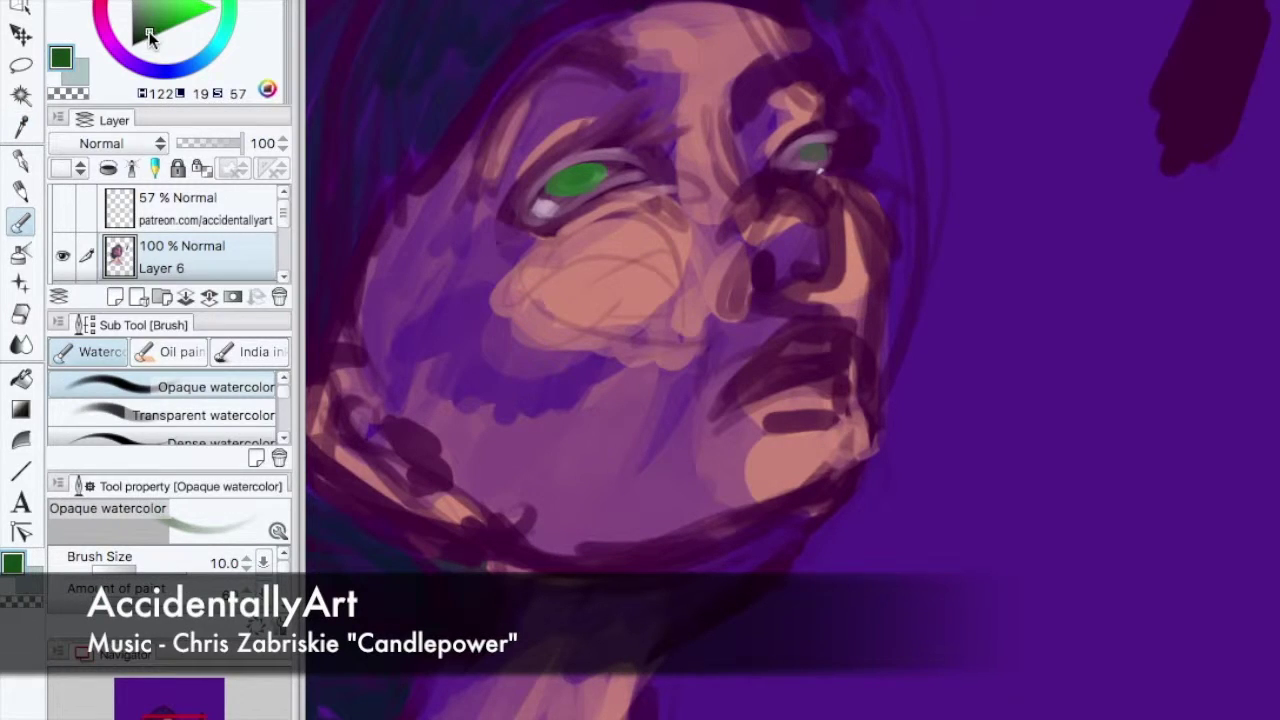
click(133, 44)
drag(592, 188, 572, 197)
drag(816, 153, 805, 172)
alt+click(531, 213)
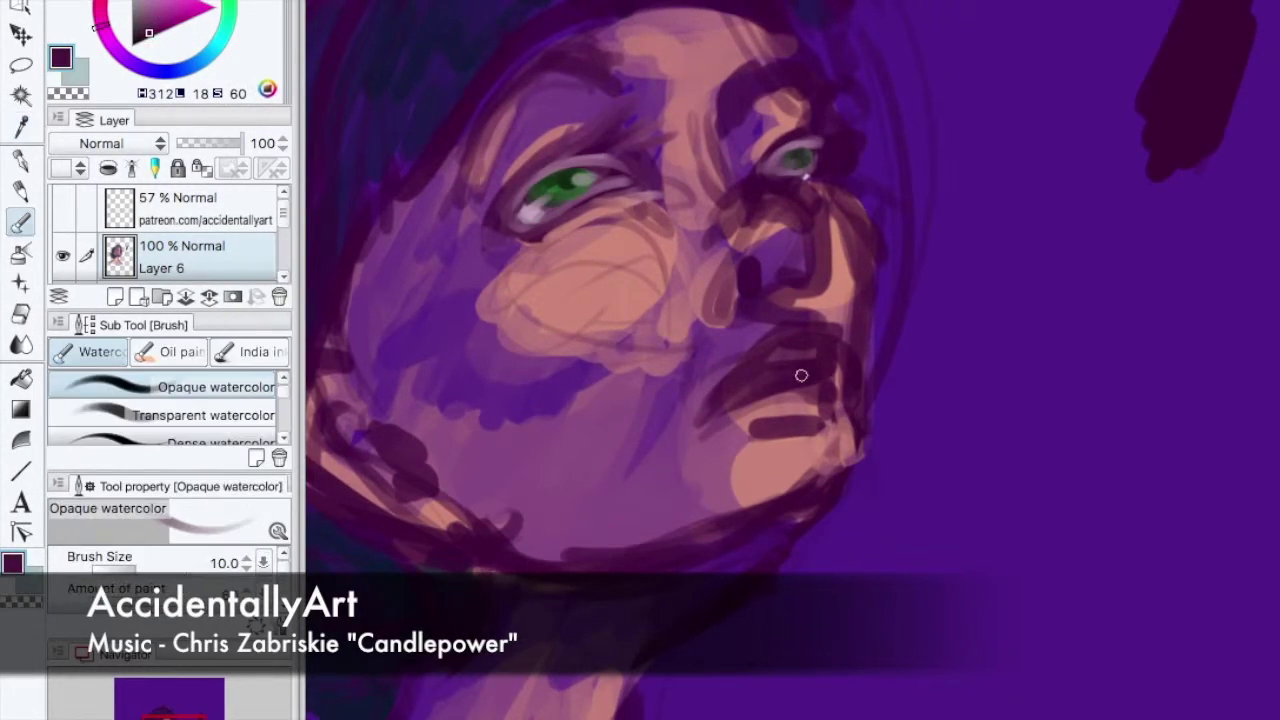
drag(525, 200, 608, 100)
- Paint peach and salmon tones over the cheek and around the nose and mouth
alt+click(640, 110)
alt+click(491, 222)
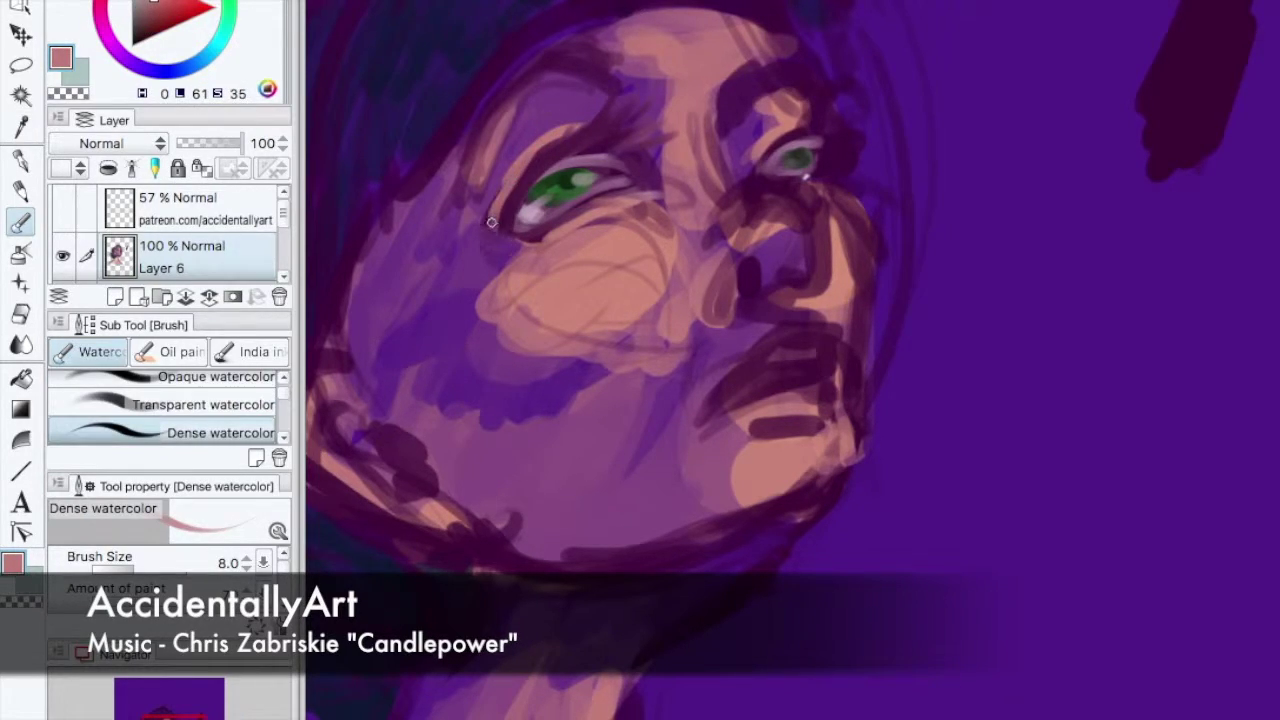
alt+click(534, 167)
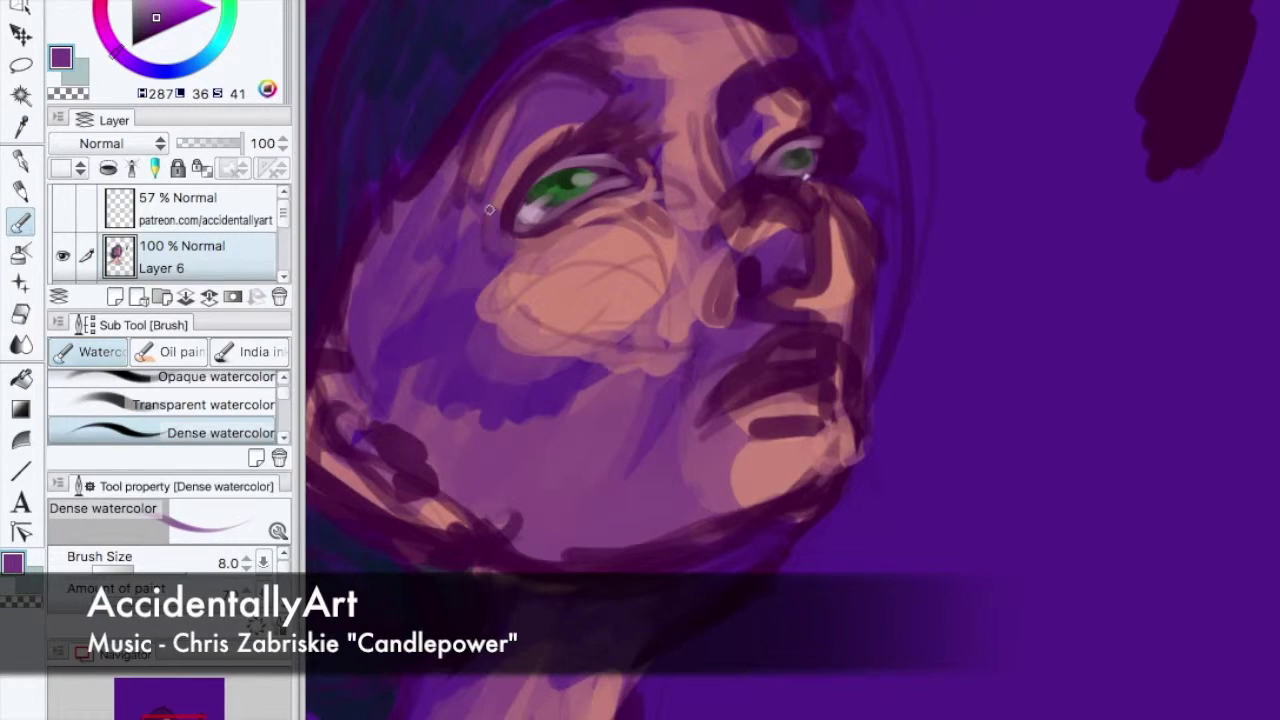
alt+click(461, 394)
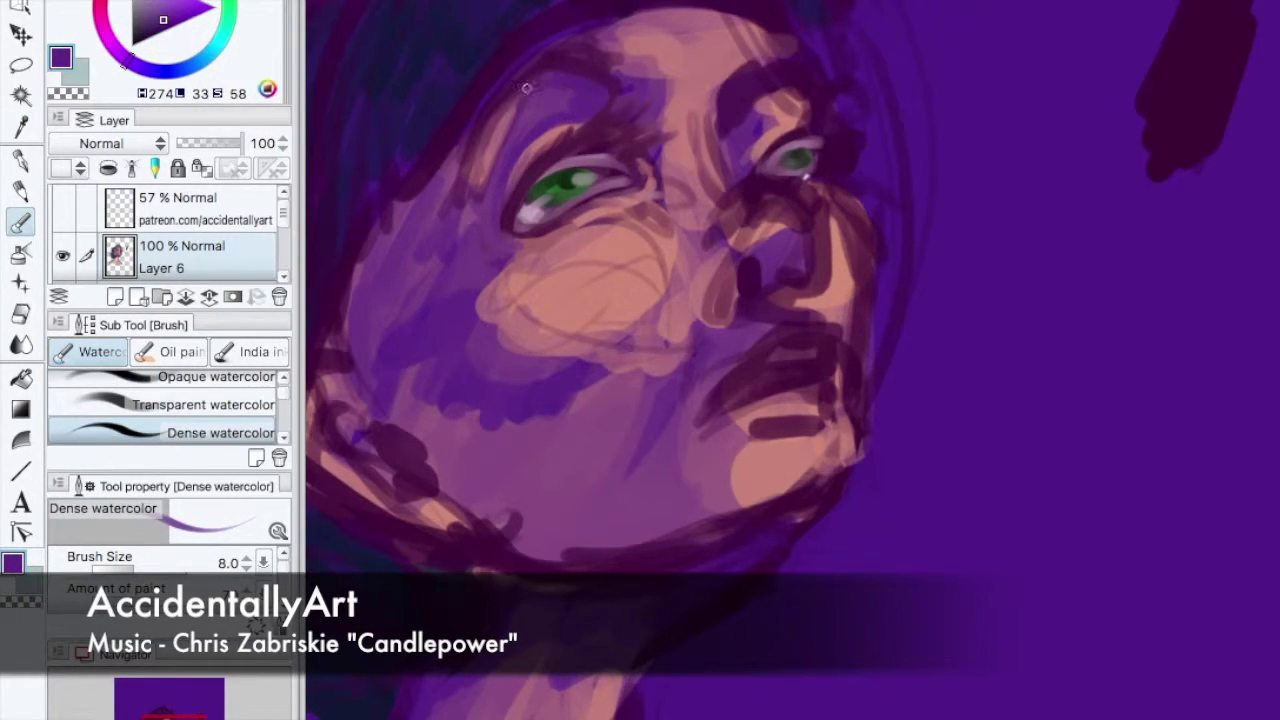
alt+click(802, 158)
alt+click(600, 245)
drag(520, 268, 680, 232)
mouse_move(690, 315)
mouse_down()
mouse_move(690, 392)
mouse_move(648, 360)
mouse_up()
- Shape the nostril and right side of the nose in dark purple, with pink around the mouth
alt+click(828, 228)
drag(670, 278, 728, 306)
alt+click(756, 301)
mouse_move(706, 385)
mouse_down()
mouse_move(756, 314)
mouse_move(724, 288)
mouse_up()
alt+click(728, 368)
alt+click(760, 270)
drag(806, 226, 756, 254)
- Paint light pink under the right eye
alt+click(792, 240)
mouse_move(806, 206)
mouse_down()
mouse_move(729, 177)
mouse_move(708, 203)
mouse_up()
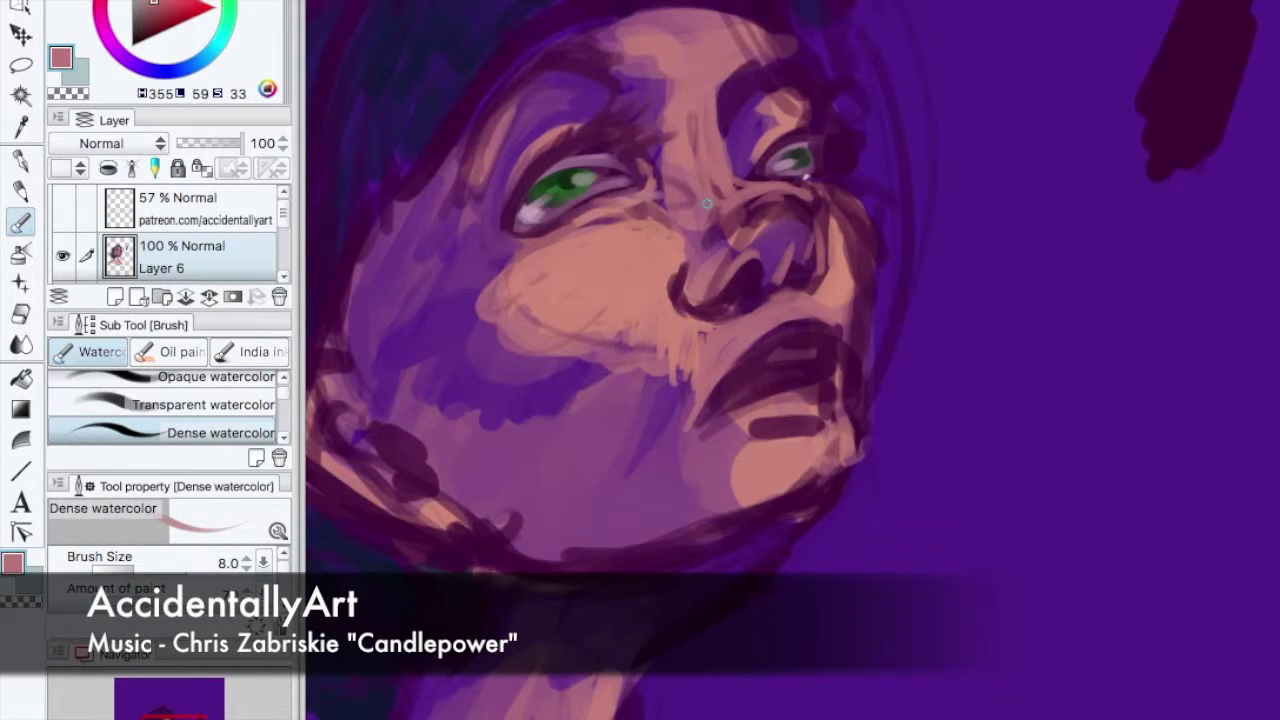
alt+click(865, 205)
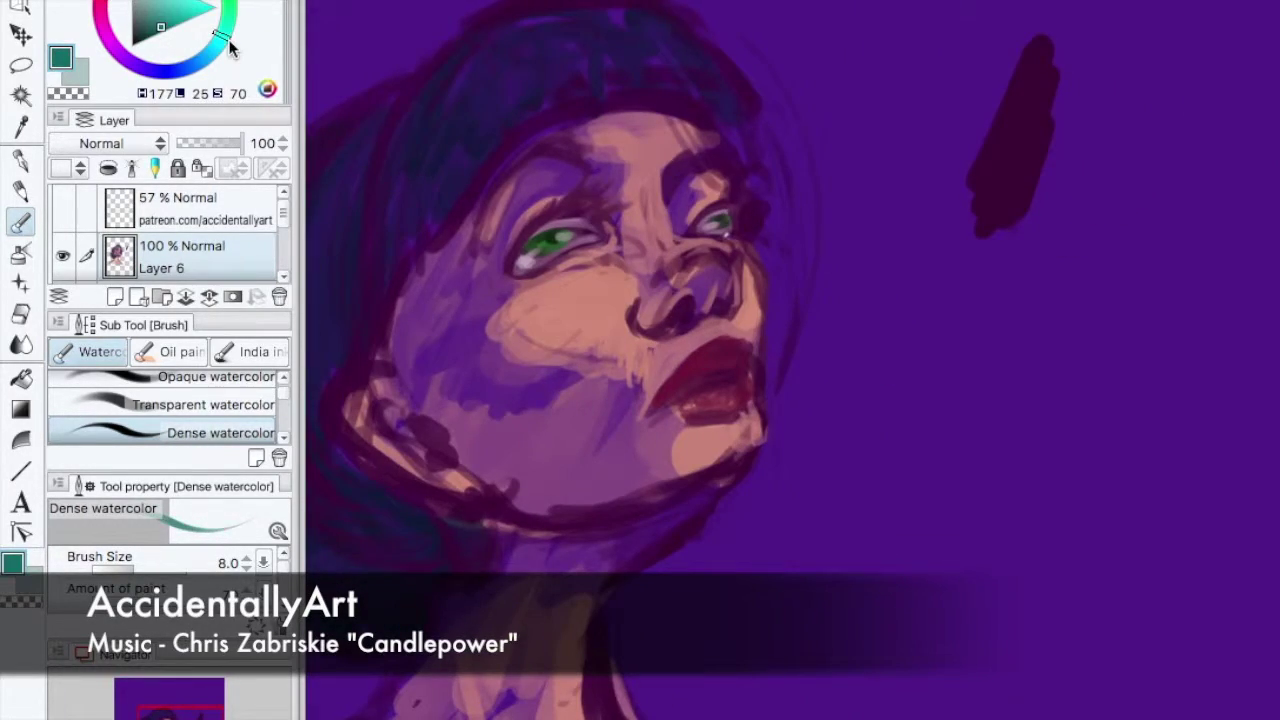
- Stroke a small teal accent under the left eye
drag(596, 298, 563, 291)
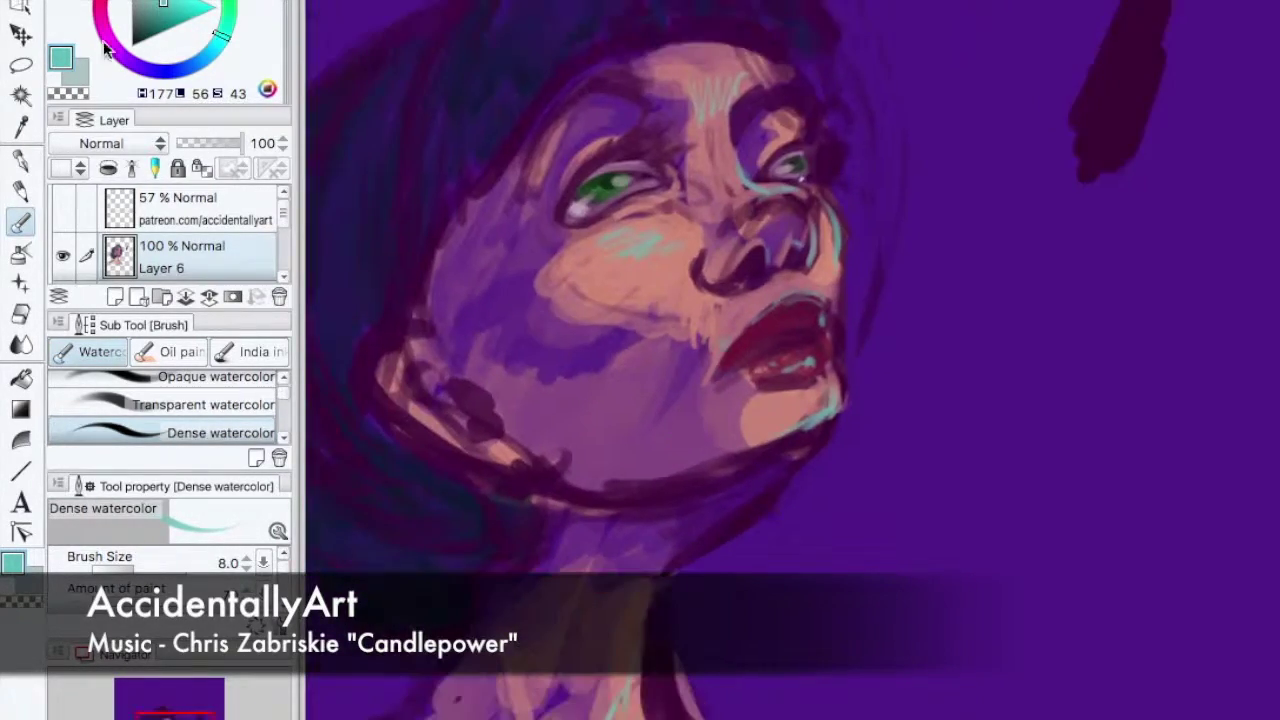
click(206, 405)
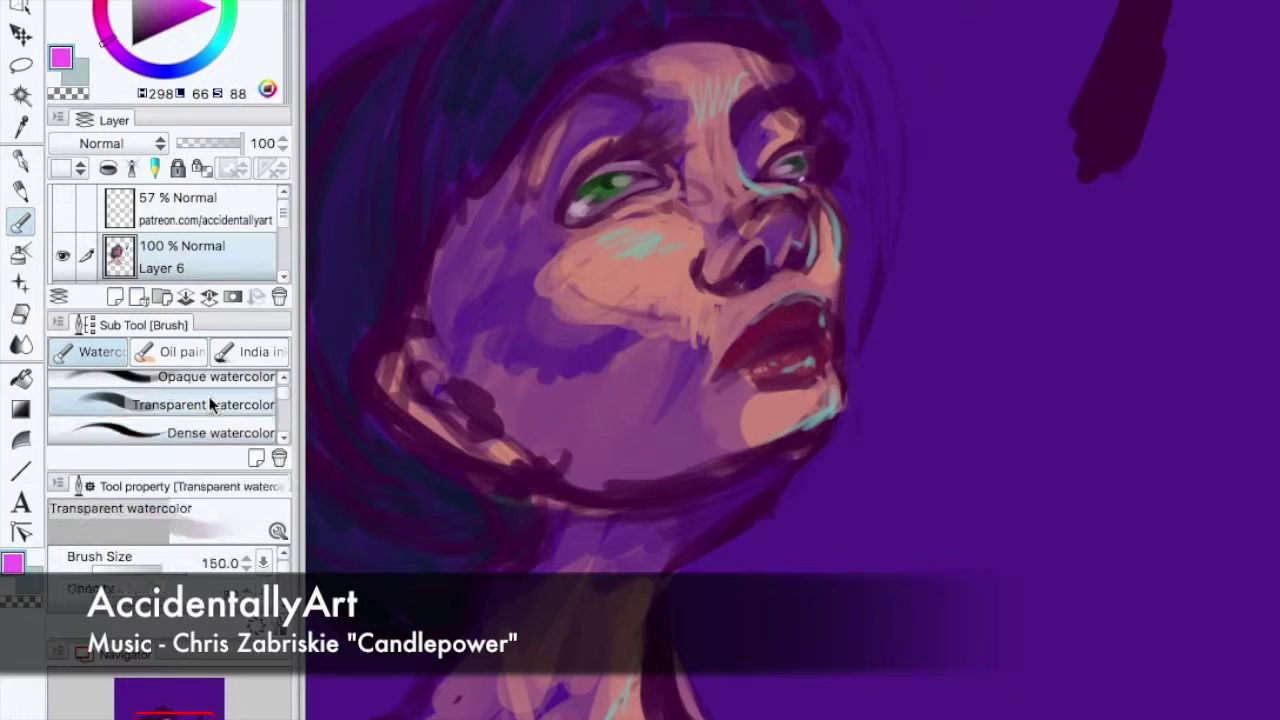
- Paint magenta blush over the chin, cheek and neck with a size 73.7 opaque brush
click(215, 377)
click(210, 12)
mouse_move(580, 400)
mouse_down()
mouse_move(529, 366)
mouse_move(617, 423)
mouse_move(660, 400)
mouse_move(735, 428)
mouse_up()
drag(470, 300, 580, 350)
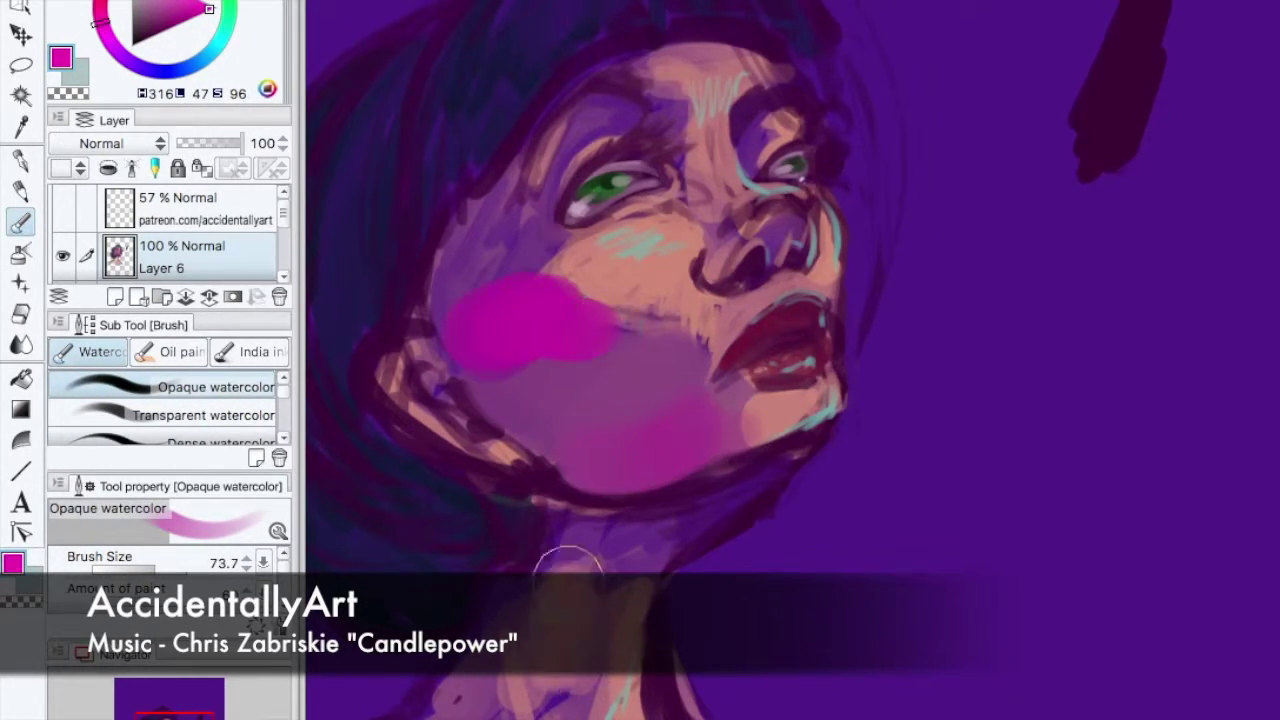
drag(420, 690, 600, 640)
drag(700, 700, 489, 697)
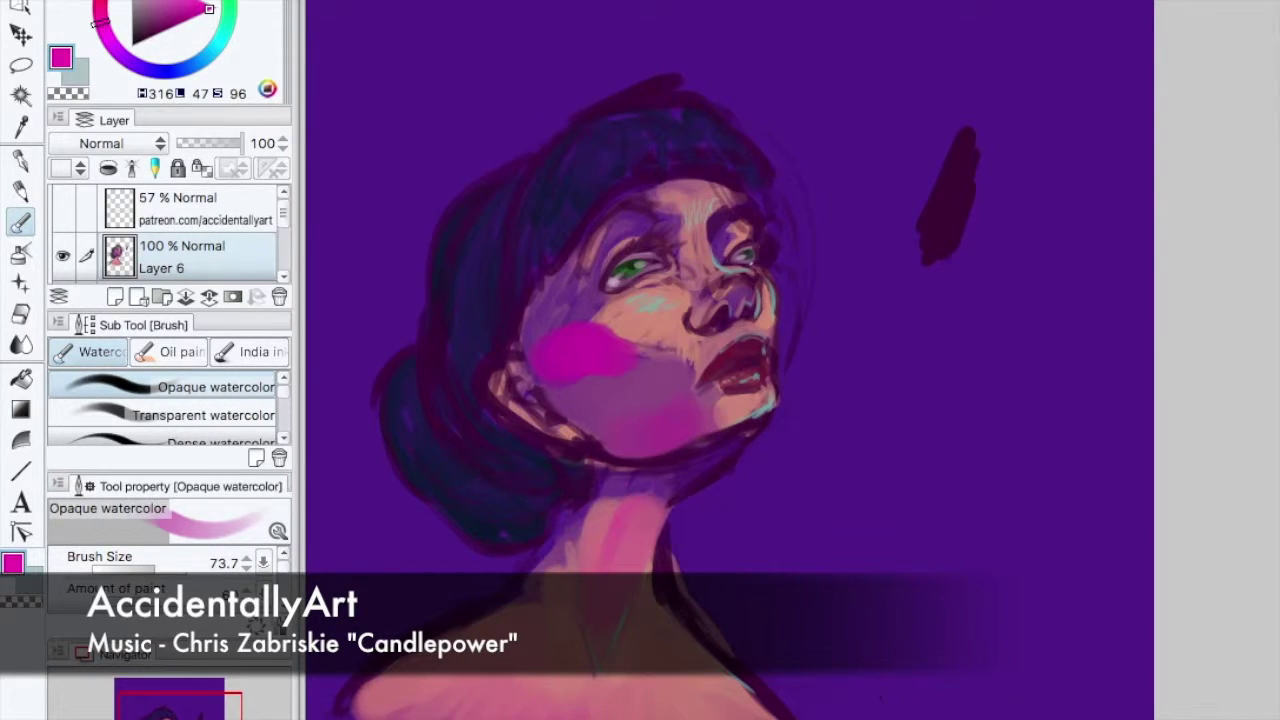
- Cover the magenta chin and cheek with salmon using transparent (27.7) and opaque brushes
alt+click(718, 460)
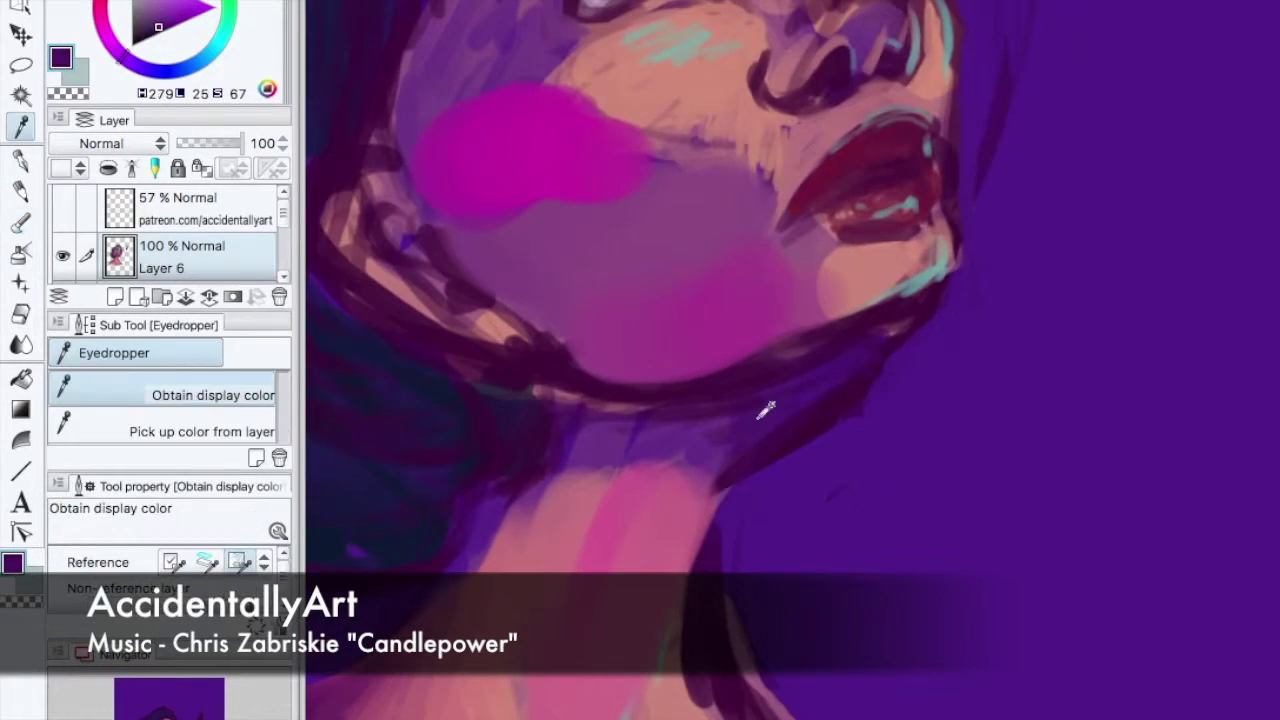
alt+click(745, 395)
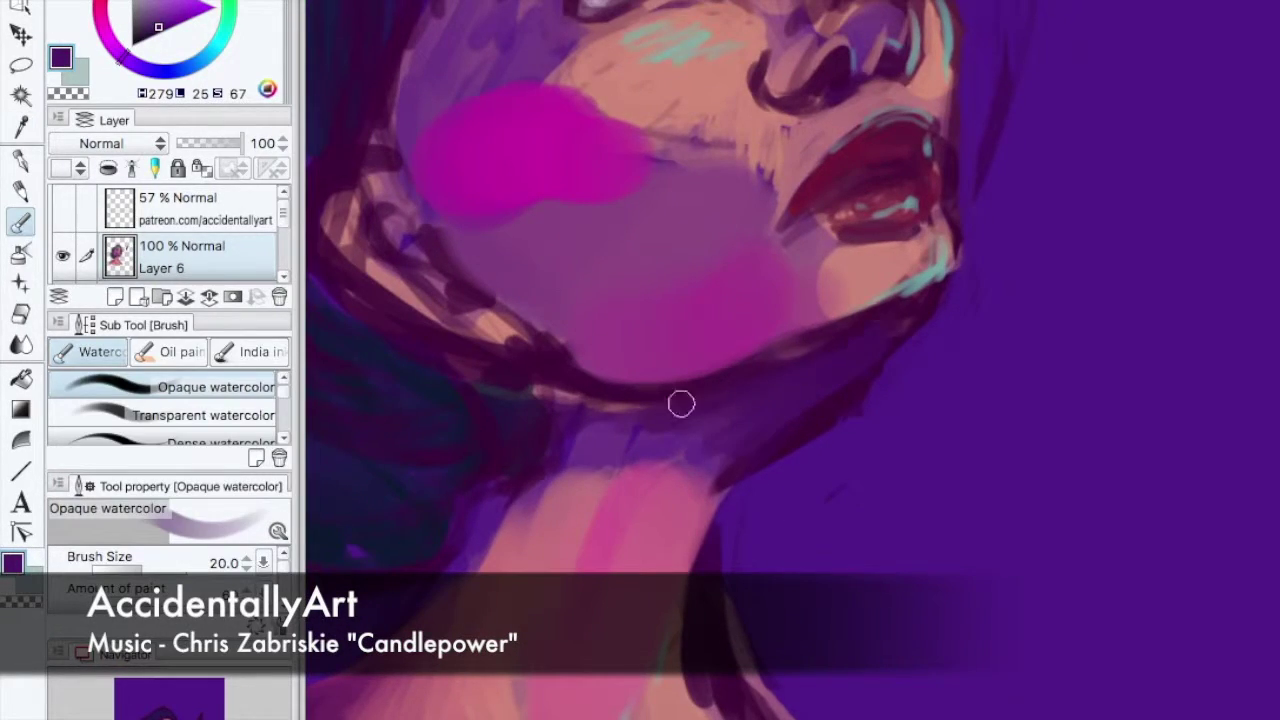
click(212, 437)
drag(618, 460, 690, 462)
click(150, 404)
click(148, 572)
mouse_move(795, 399)
mouse_down()
mouse_move(646, 457)
mouse_move(768, 492)
mouse_up()
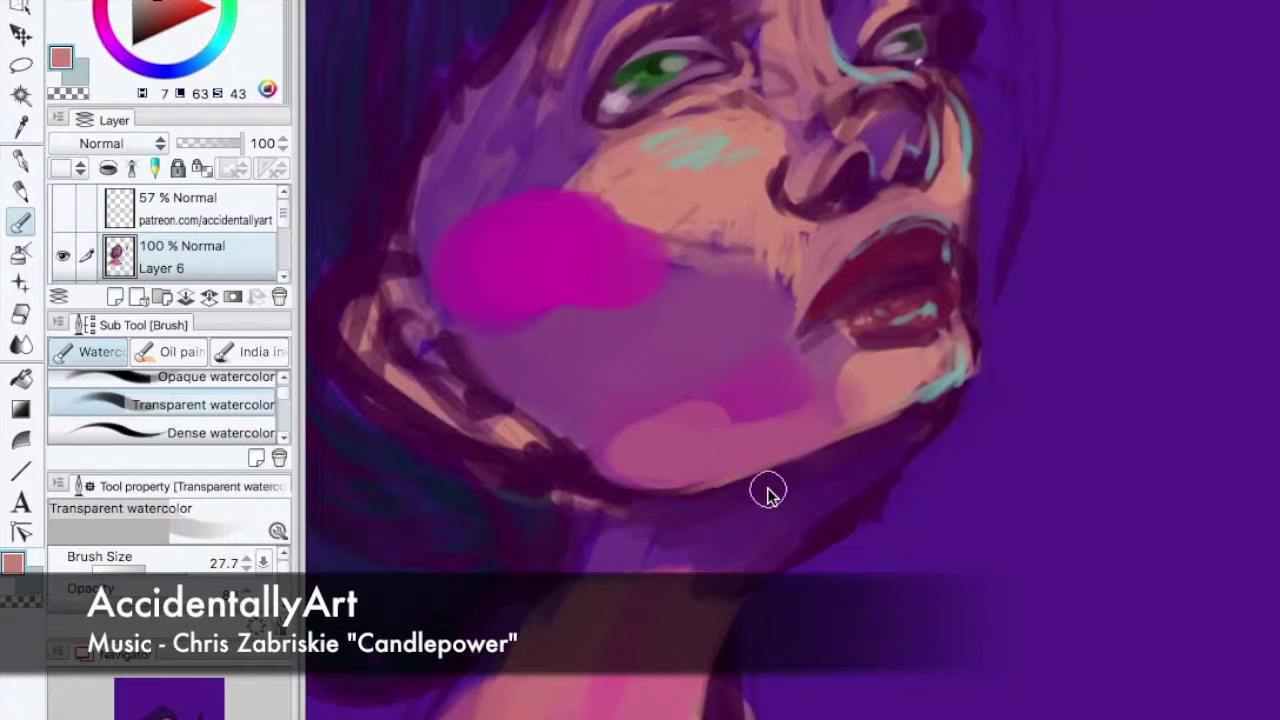
click(215, 377)
drag(740, 300, 580, 380)
mouse_move(780, 260)
mouse_down()
mouse_move(480, 380)
mouse_move(820, 400)
mouse_up()
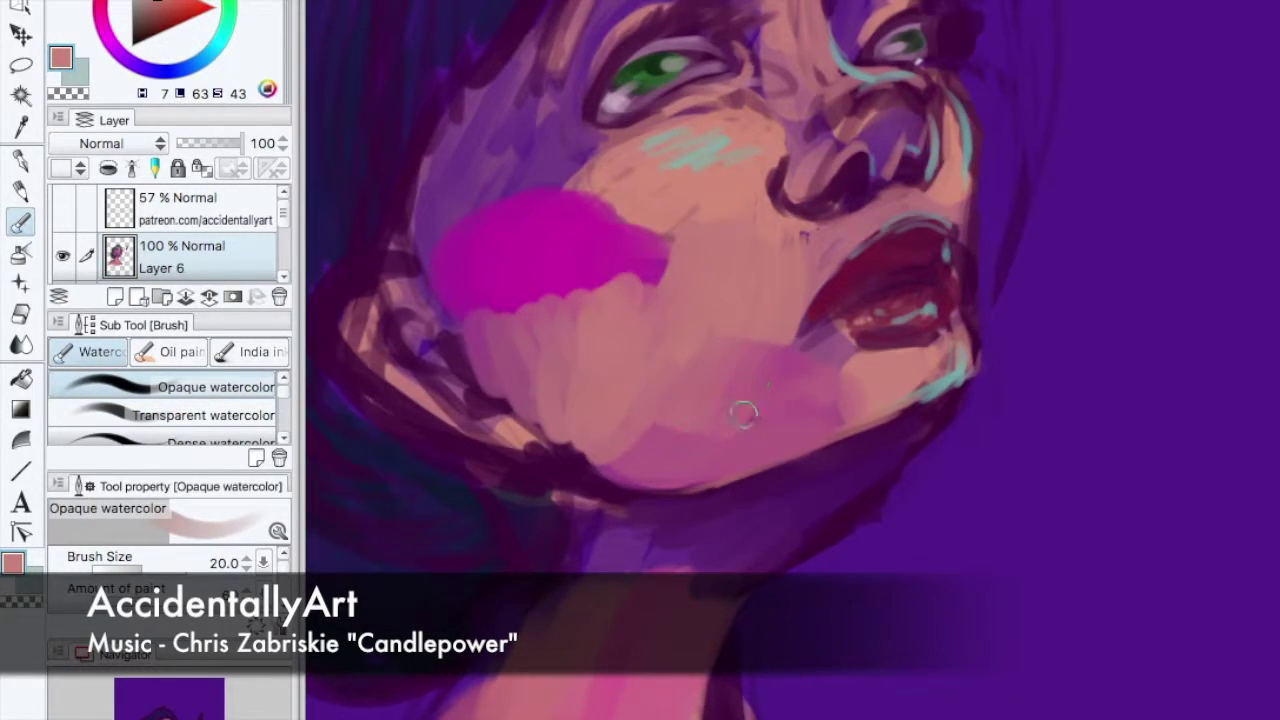
drag(620, 460, 843, 338)
- Soften the cheek and jaw with blended pink and salmon transparent washes
alt+click(843, 338)
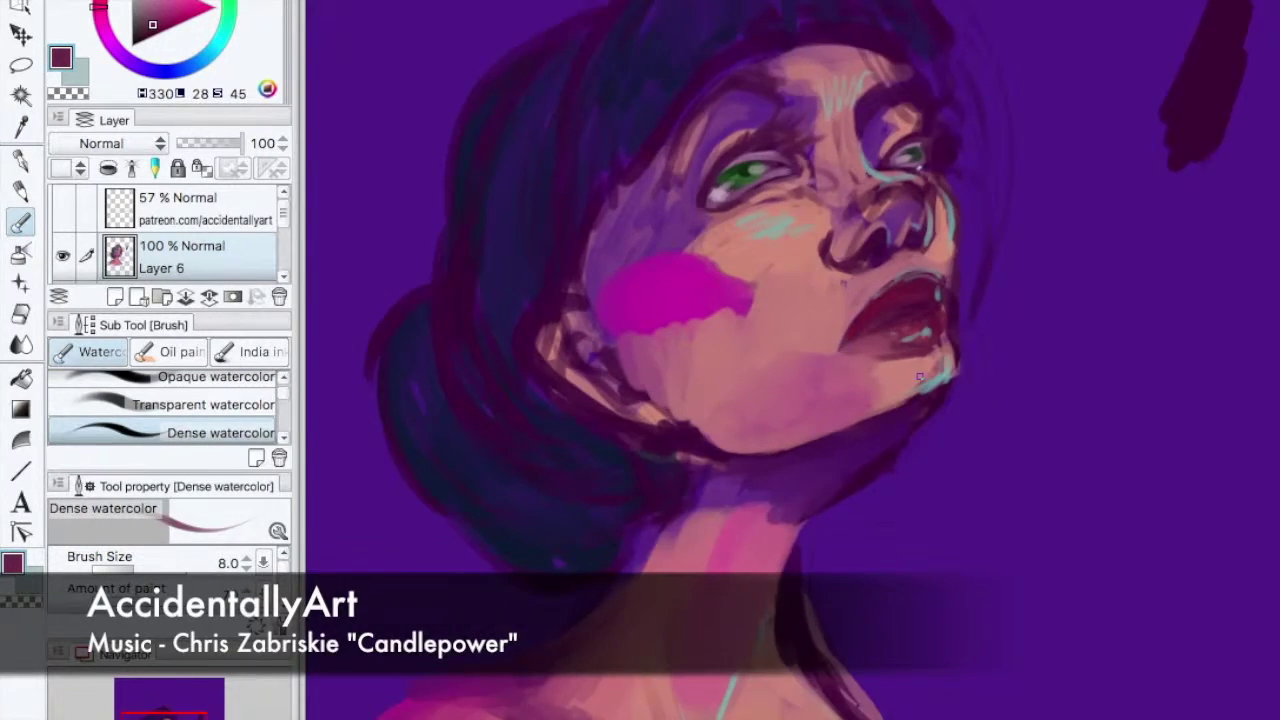
click(200, 414)
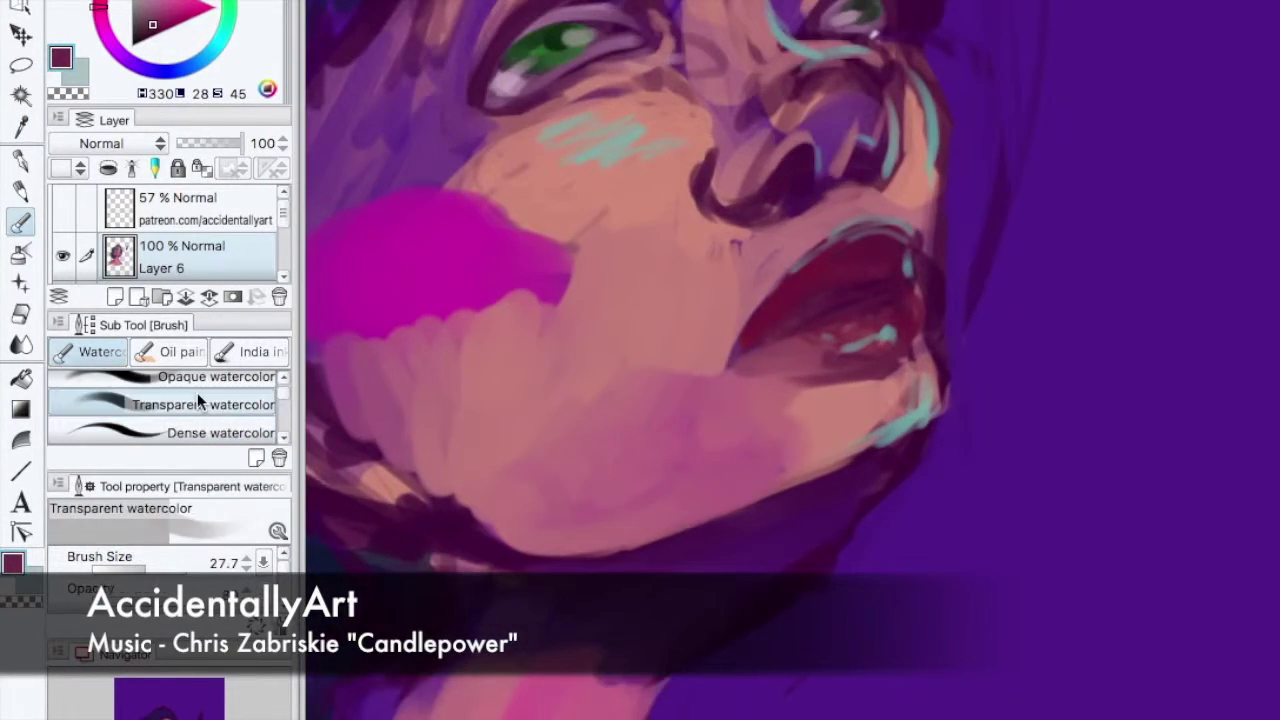
alt+click(614, 194)
drag(900, 395, 904, 427)
mouse_move(528, 154)
mouse_down()
mouse_move(608, 294)
mouse_move(563, 417)
mouse_move(391, 372)
mouse_move(660, 380)
mouse_move(677, 466)
mouse_up()
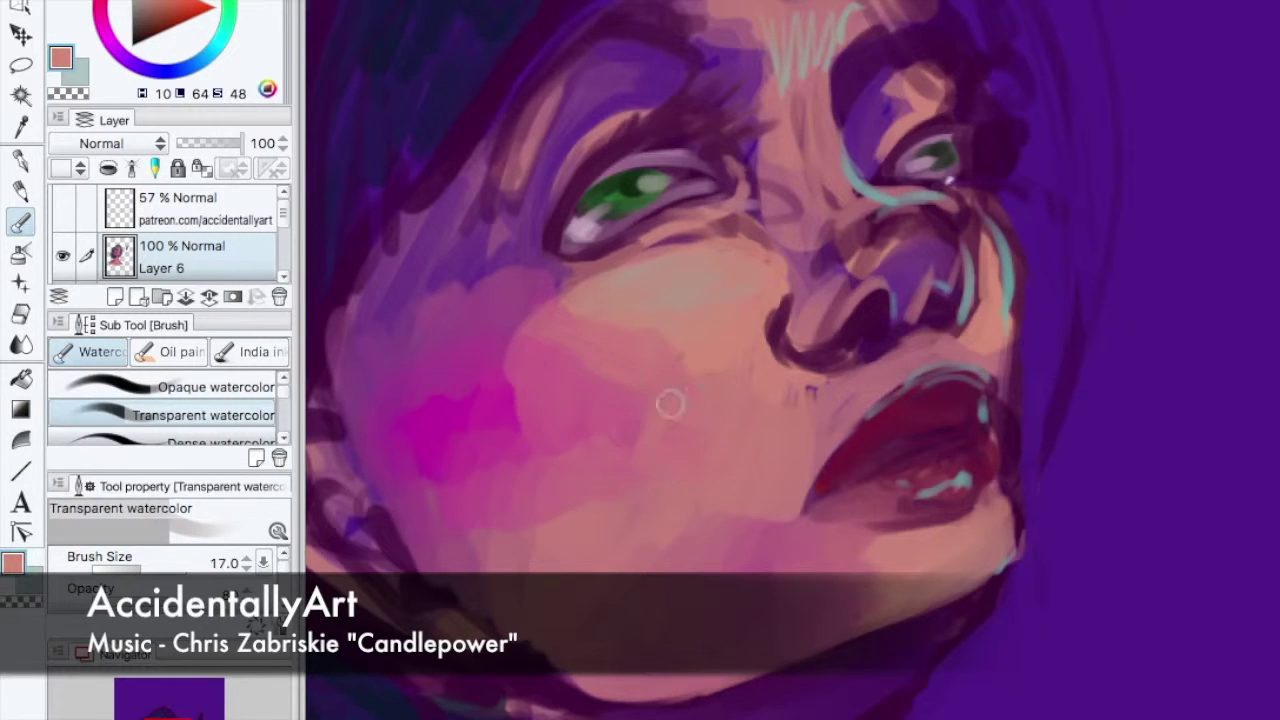
mouse_move(440, 430)
mouse_down()
mouse_move(518, 291)
mouse_move(560, 274)
mouse_up()
drag(450, 500, 560, 435)
drag(420, 470, 526, 426)
scroll(840, 503, down, 3)
scroll(866, 349, up, 3)
scroll(866, 349, up, 3)
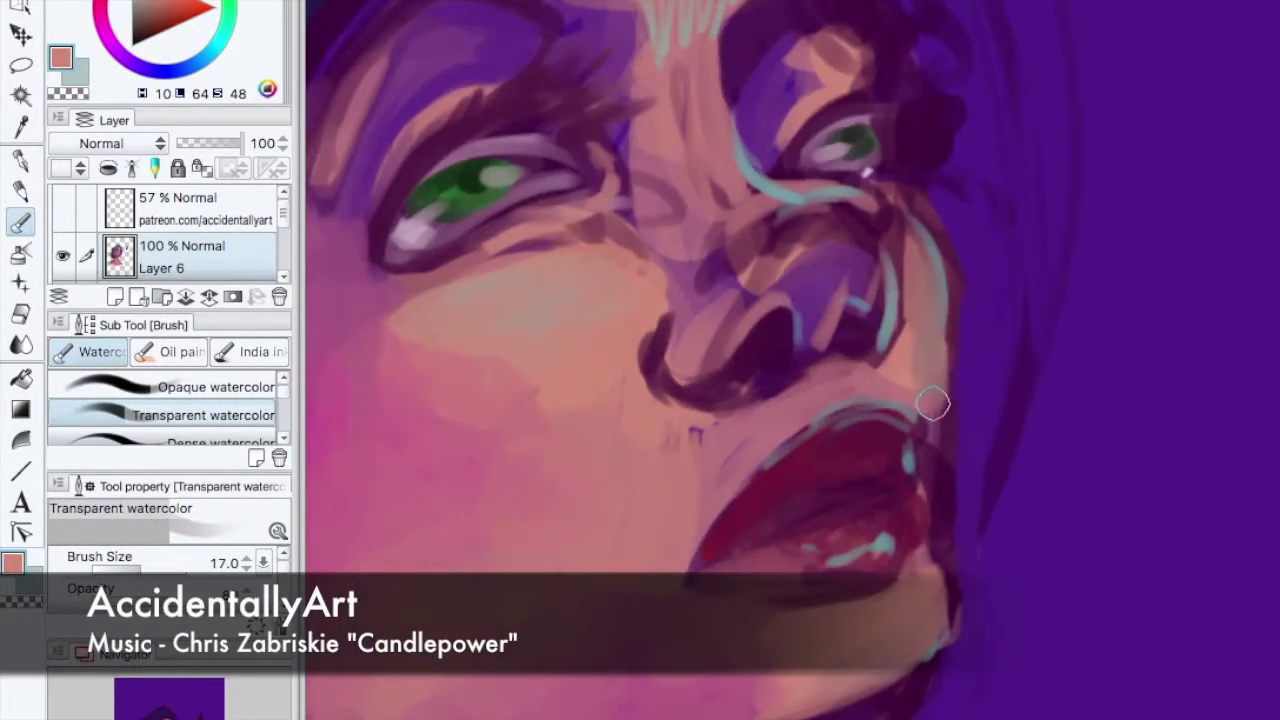
scroll(957, 449, up, 3)
- Cover the teal lines on the nose bridge and forehead with pink
mouse_move(845, 357)
mouse_down()
mouse_move(820, 343)
mouse_move(740, 350)
mouse_move(677, 414)
mouse_move(876, 334)
mouse_up()
mouse_move(740, 150)
mouse_down()
mouse_move(651, 209)
mouse_move(704, 36)
mouse_up()
scroll(770, 445, down, 3)
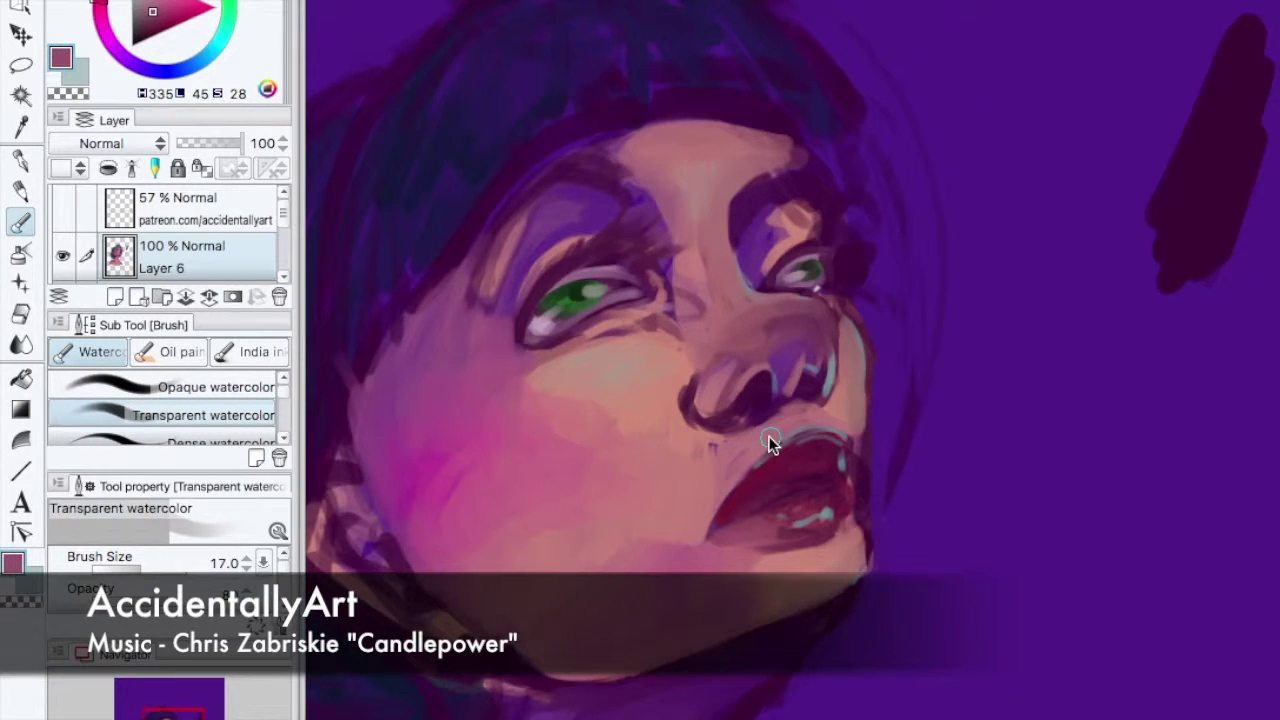
scroll(770, 445, down, 2)
scroll(823, 443, up, 4)
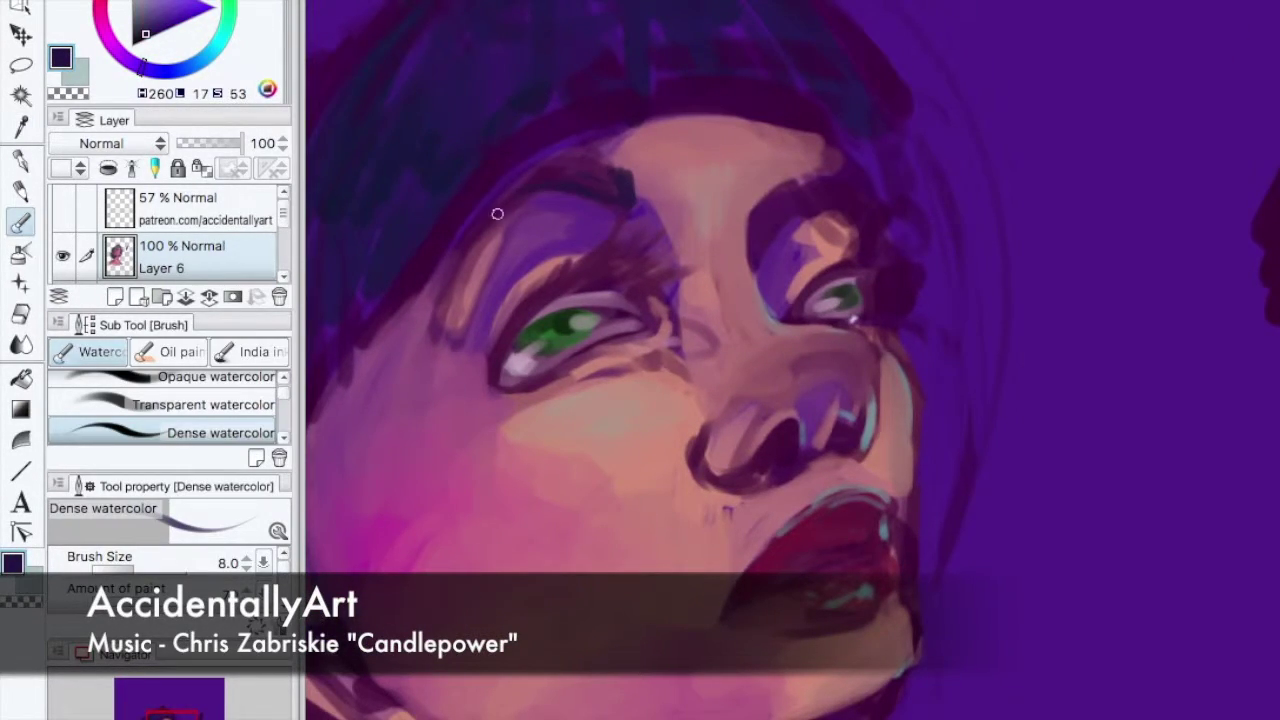
- Darken the right eyebrow with purple
mouse_move(760, 172)
mouse_down()
mouse_move(766, 209)
mouse_move(831, 180)
mouse_move(850, 245)
mouse_up()
alt+click(784, 232)
alt+click(811, 213)
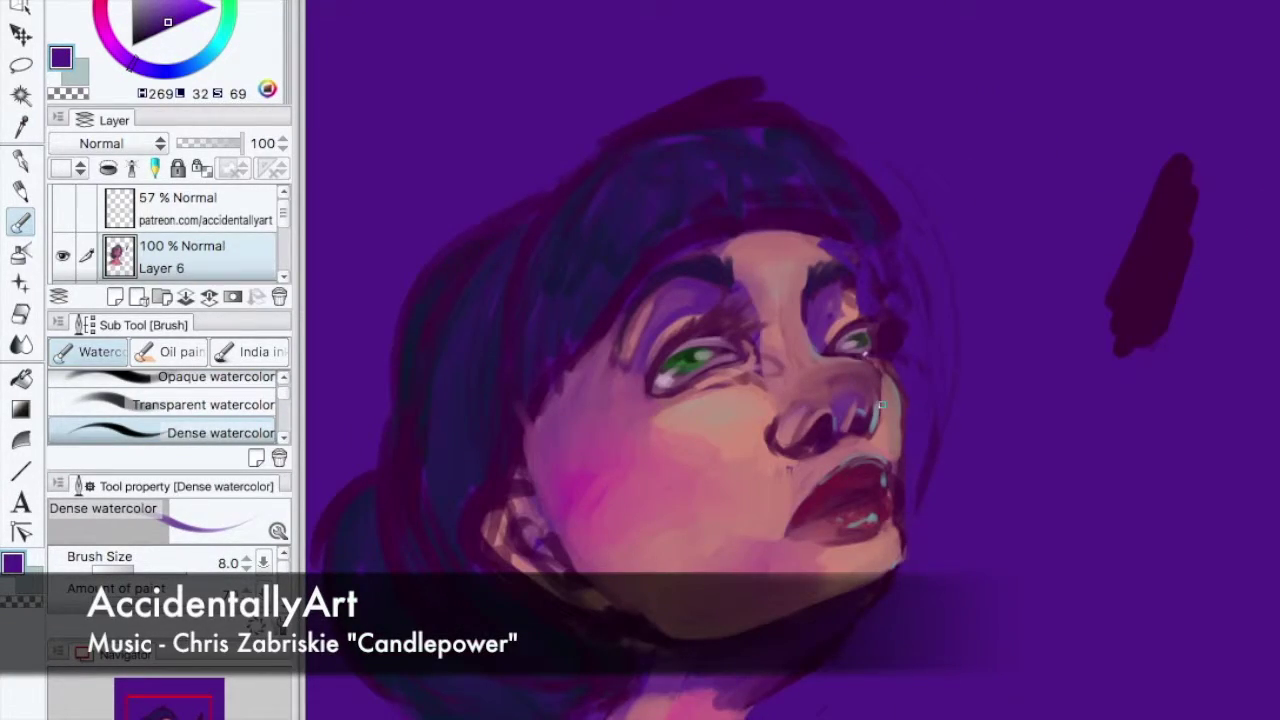
click(300, 0)
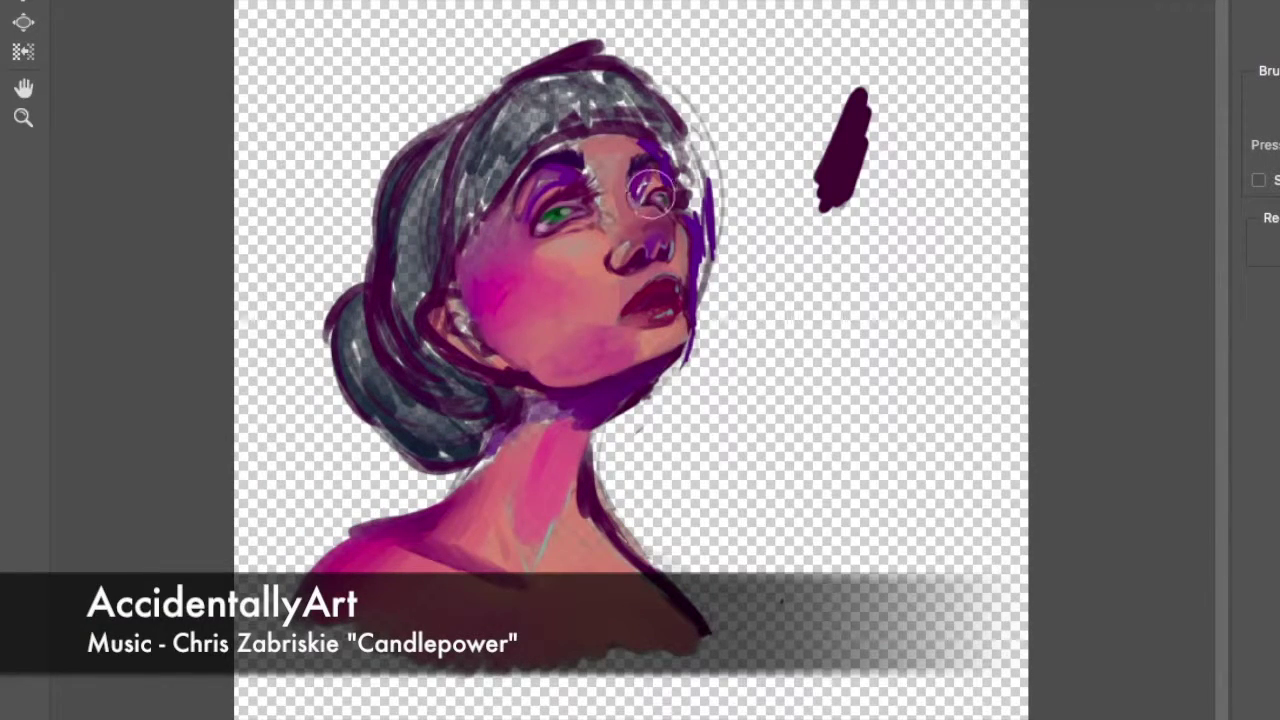
- Paint whitish strokes over the right eye's inner corner, temple and forehead
drag(668, 200, 680, 150)
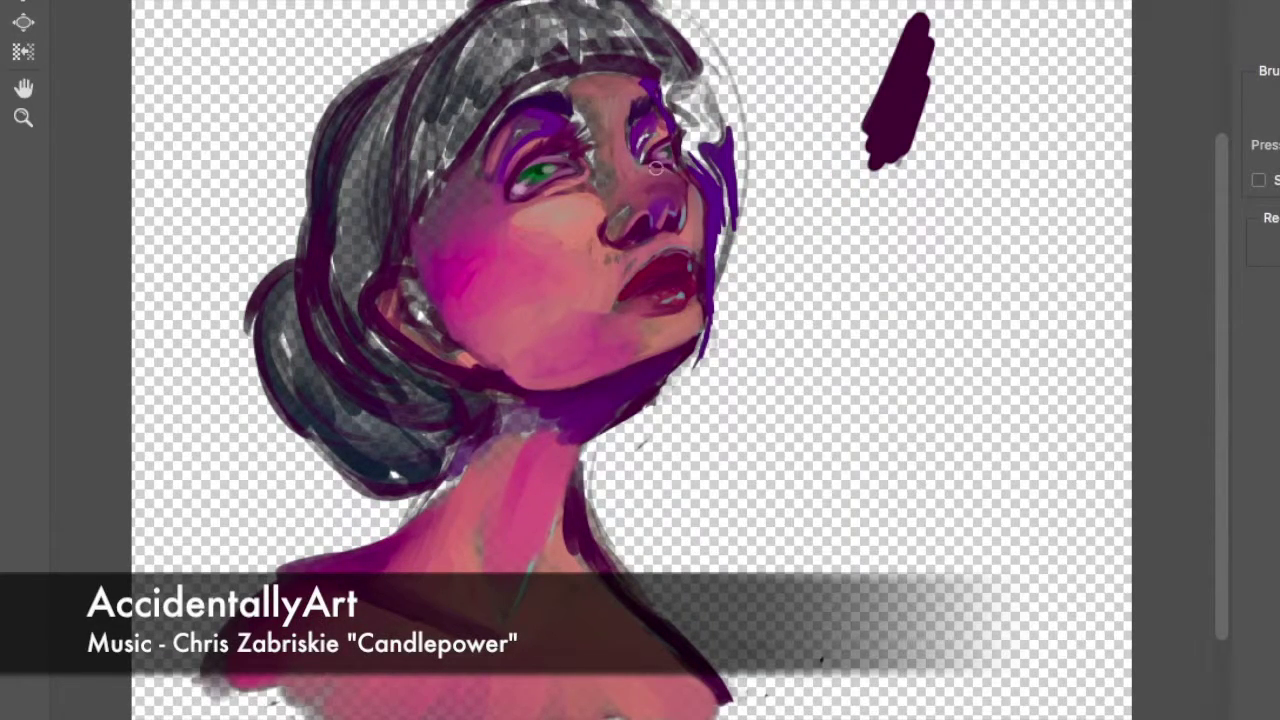
drag(656, 167, 676, 148)
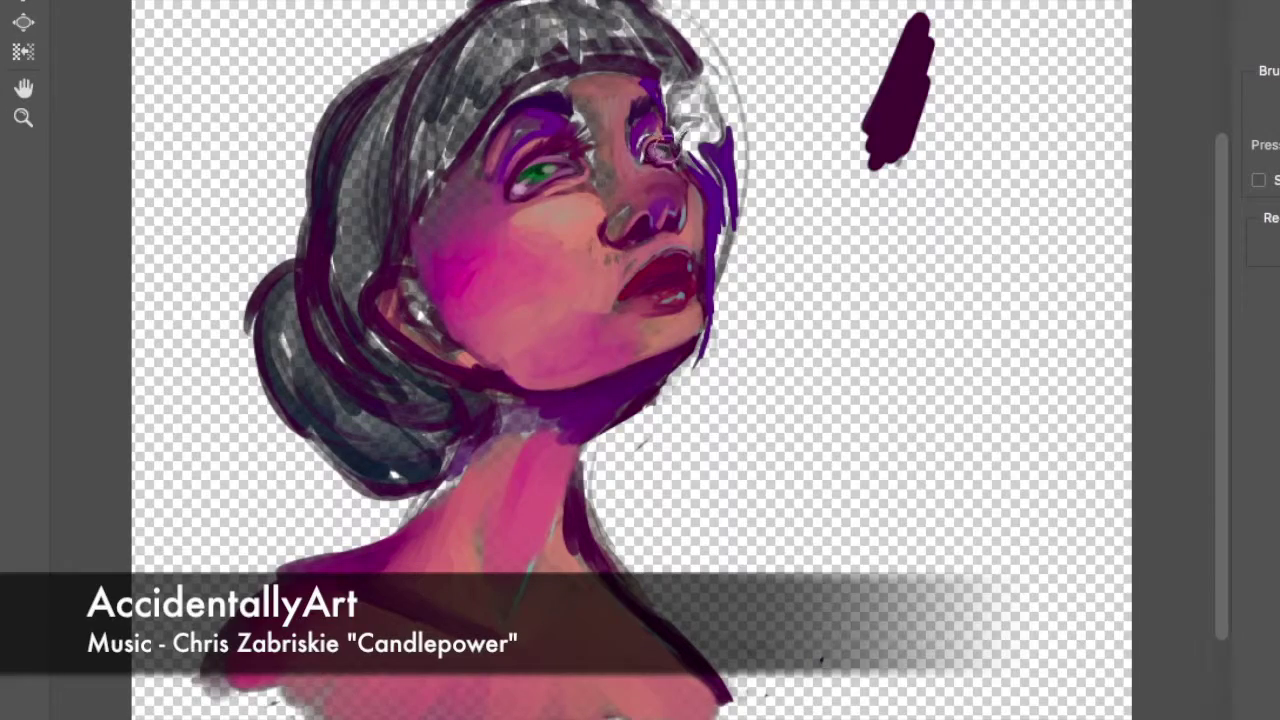
drag(662, 150, 660, 170)
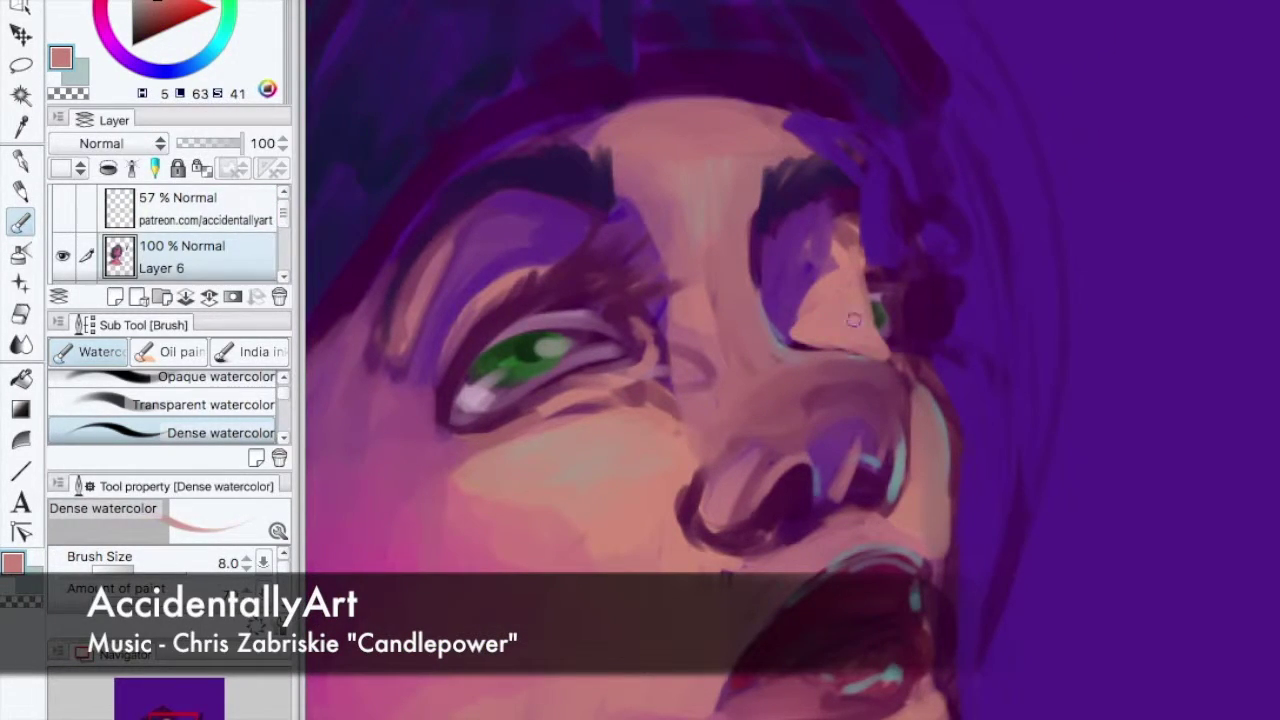
- Outline the right eye and right cheek in dark purple
drag(848, 290, 850, 248)
mouse_move(868, 303)
mouse_down()
mouse_move(951, 477)
mouse_move(943, 571)
mouse_up()
drag(860, 260, 805, 305)
mouse_move(790, 250)
mouse_down()
mouse_move(860, 300)
mouse_move(835, 280)
mouse_move(854, 257)
mouse_up()
- Give the right eye a green iris, a mauve highlight and a dusty mauve lower lid
click(97, 25)
alt+click(779, 289)
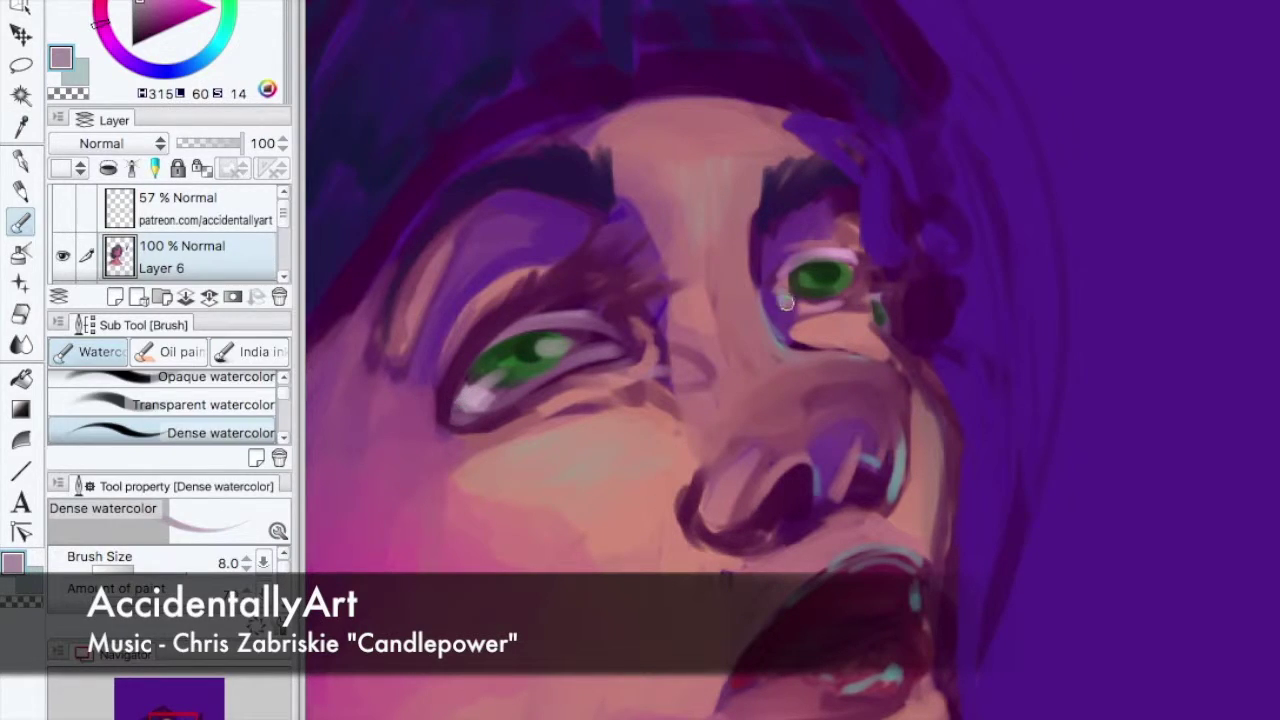
drag(797, 299, 812, 283)
alt+click(784, 262)
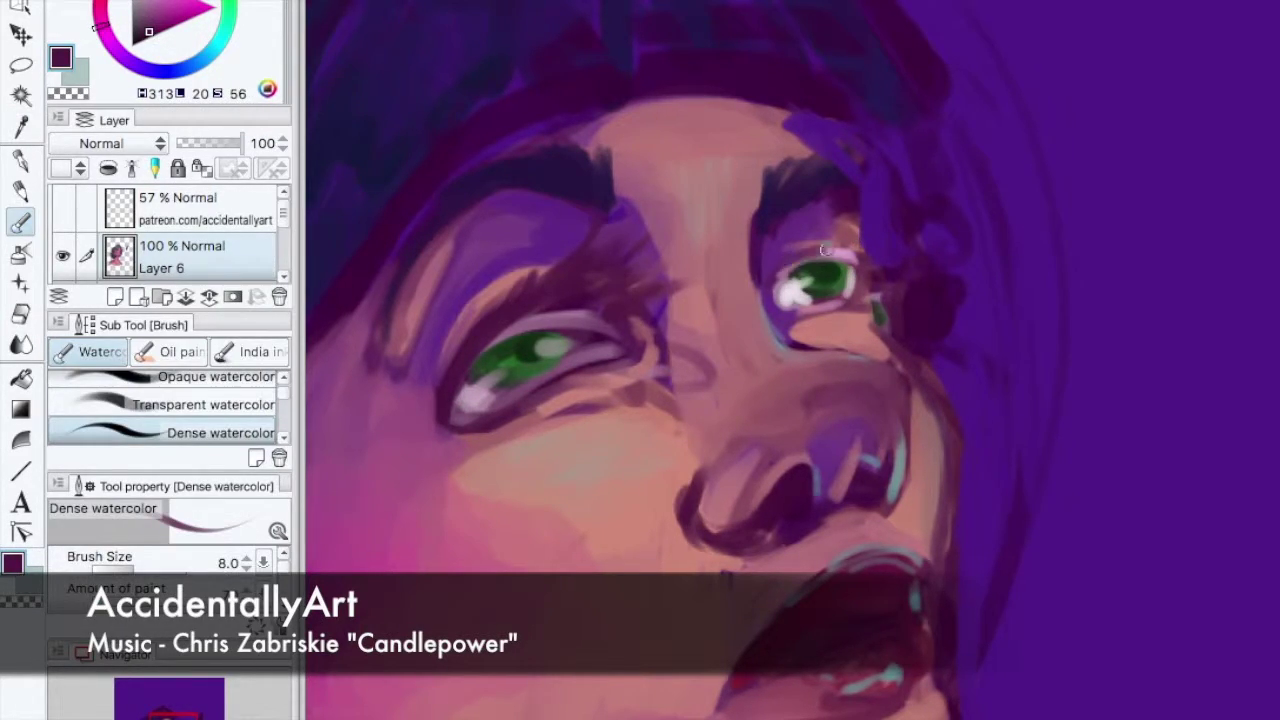
alt+click(840, 312)
alt+click(805, 330)
mouse_move(775, 315)
mouse_down()
mouse_move(801, 341)
mouse_move(862, 310)
mouse_up()
- Touch up the lower lid and add light pink highlights on the right iris
alt+click(801, 341)
alt+click(564, 302)
alt+click(789, 291)
drag(812, 264, 858, 262)
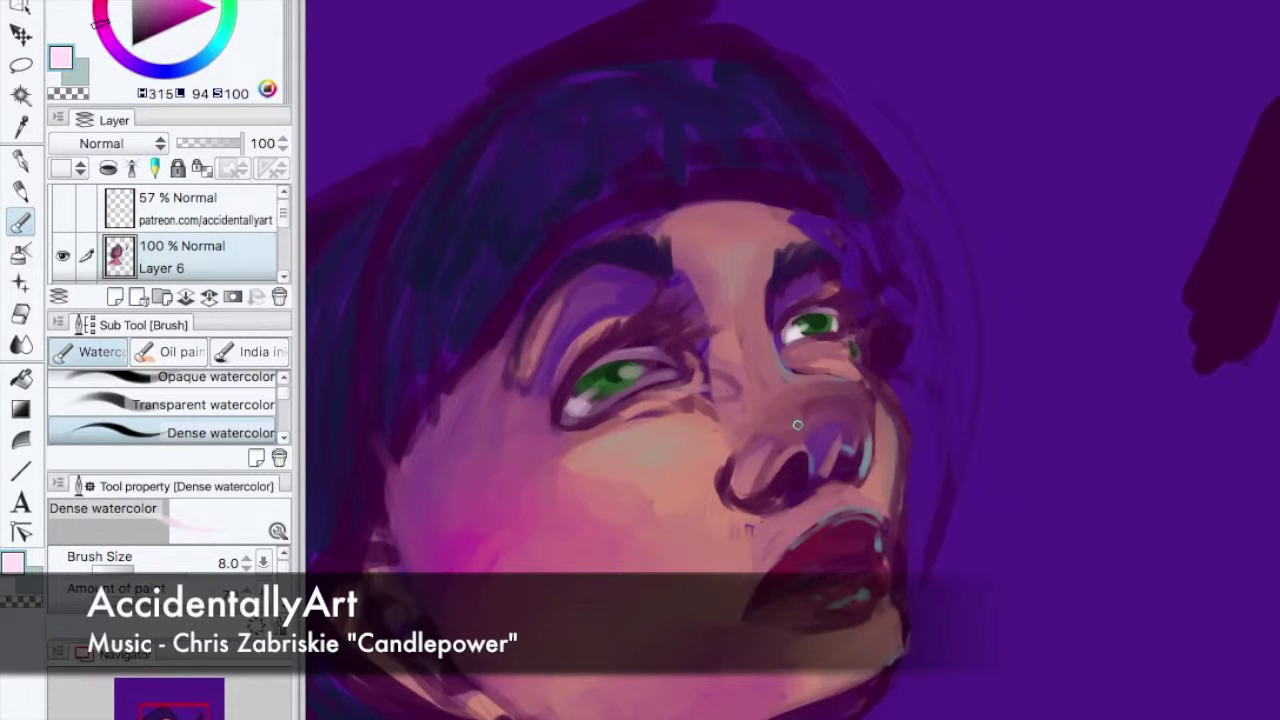
alt+click(797, 425)
- Erase the stray dark hair strokes on the right with the hard eraser
click(20, 313)
click(20, 313)
mouse_move(840, 115)
mouse_down()
mouse_move(880, 228)
mouse_move(884, 320)
mouse_up()
scroll(952, 490, down, 1)
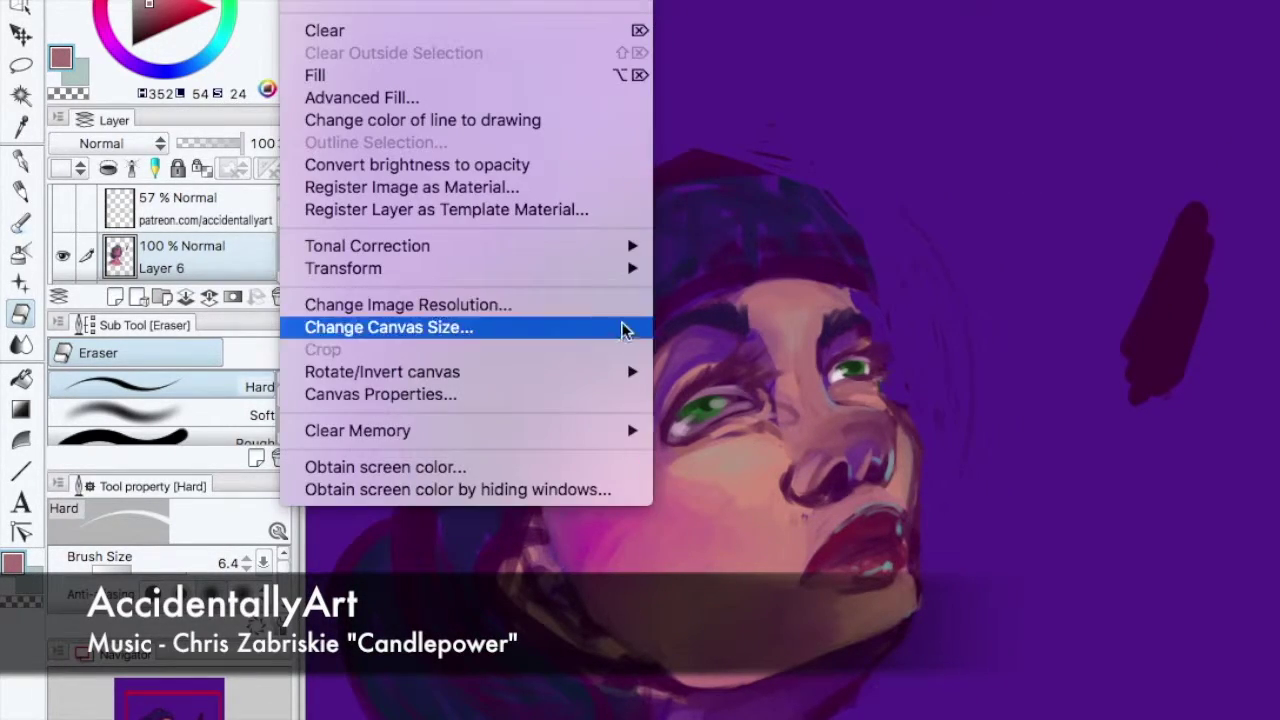
- Mesh-warp Layer 6, pulling the centre, left and middle grid points to reshape the face
click(751, 296)
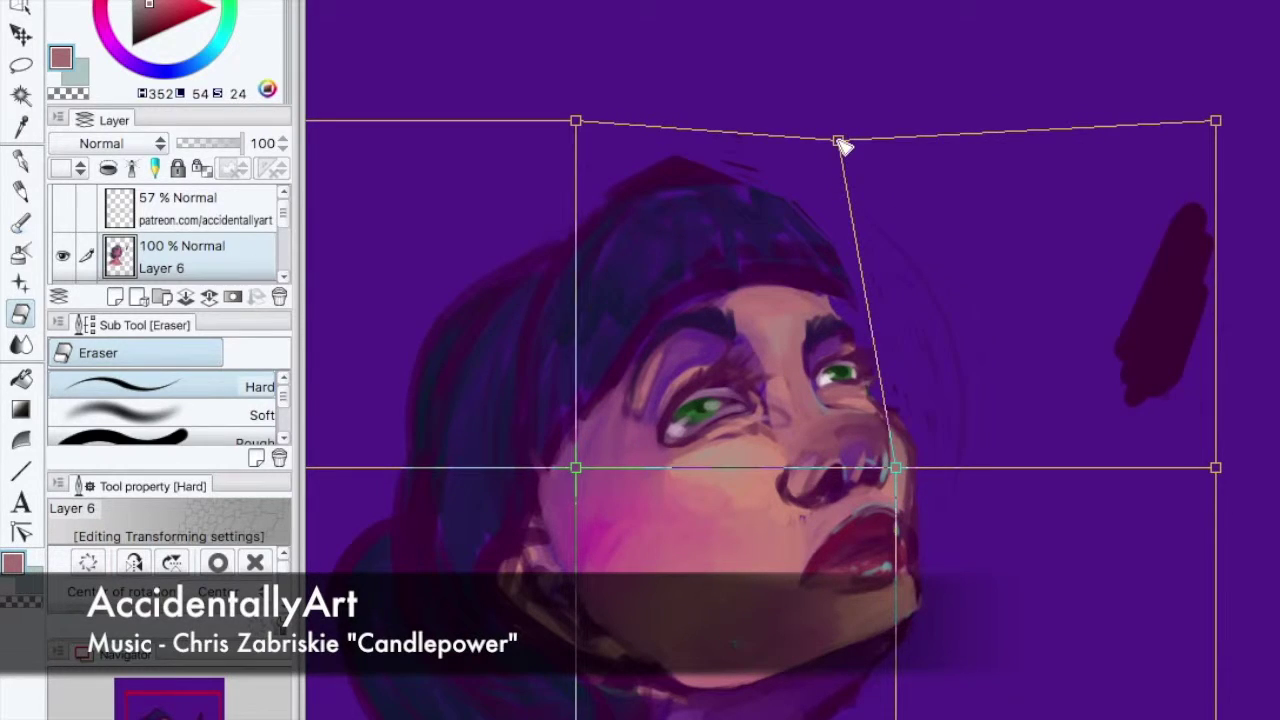
drag(895, 467, 880, 495)
drag(575, 467, 620, 437)
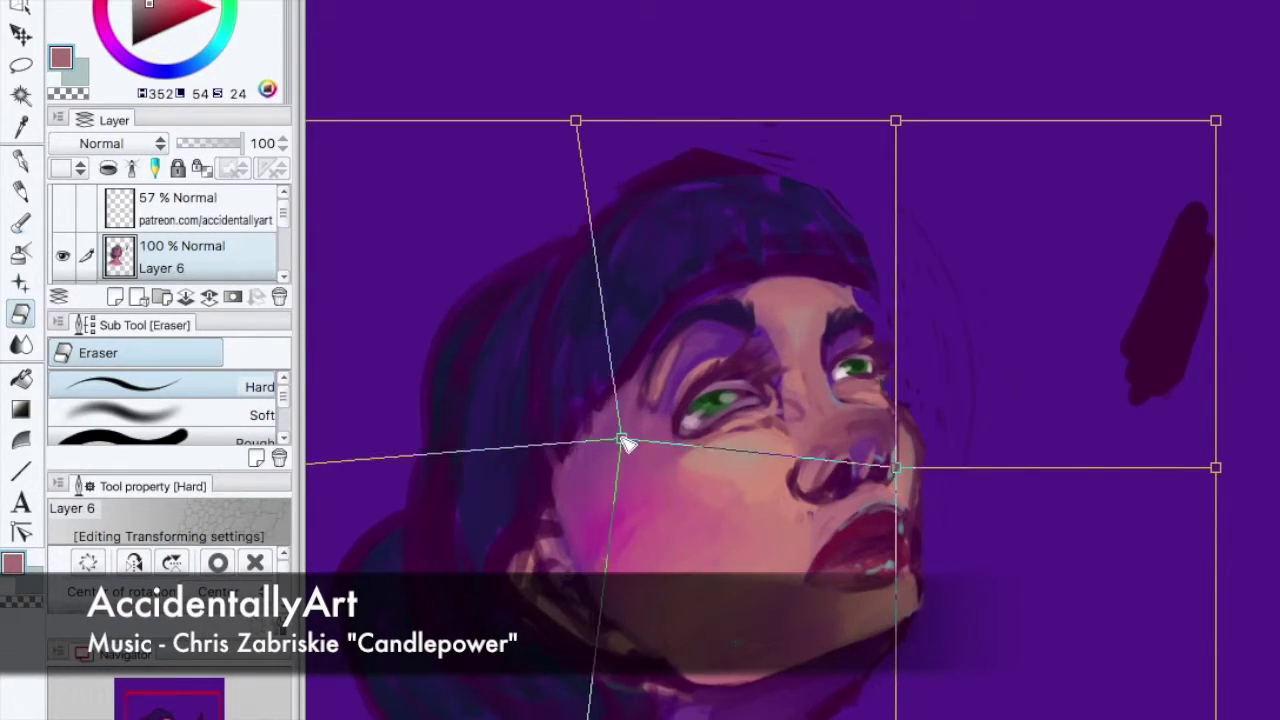
scroll(500, 570, down, 1)
scroll(375, 705, down, 1)
drag(370, 588, 405, 570)
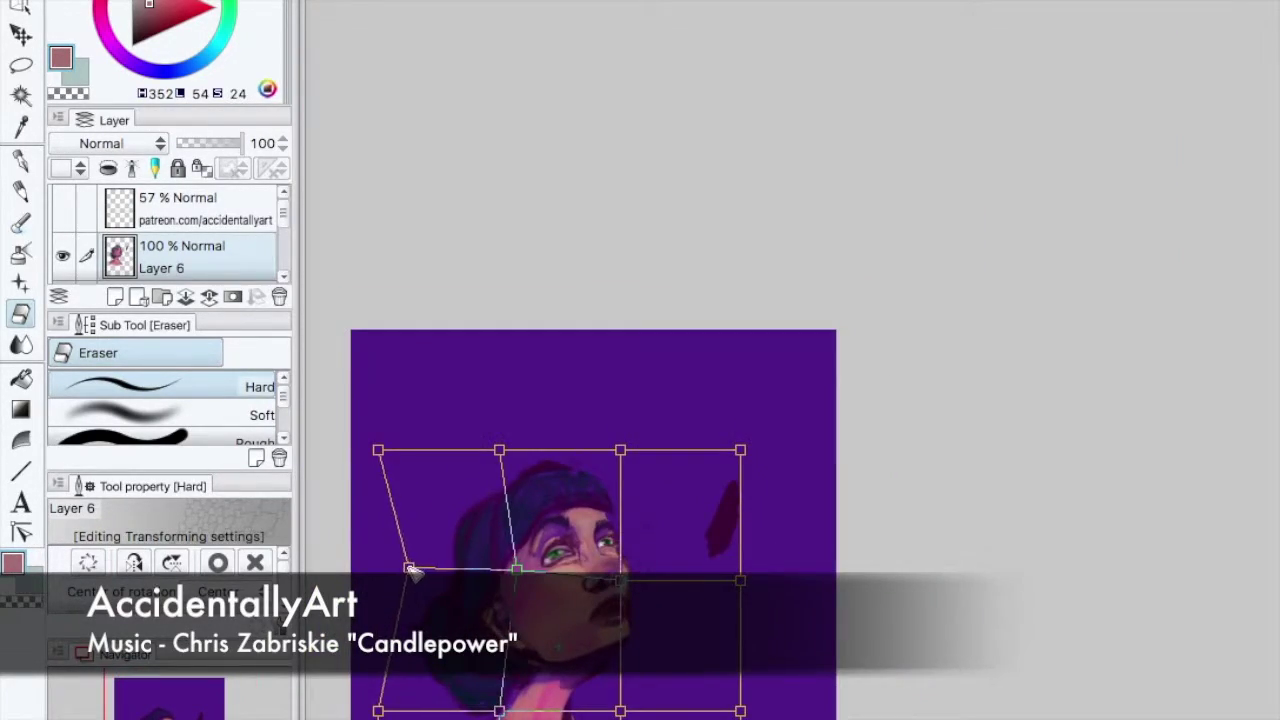
drag(613, 588, 630, 585)
- Bend the top of the head outward and apply the mesh transformation
drag(499, 450, 505, 475)
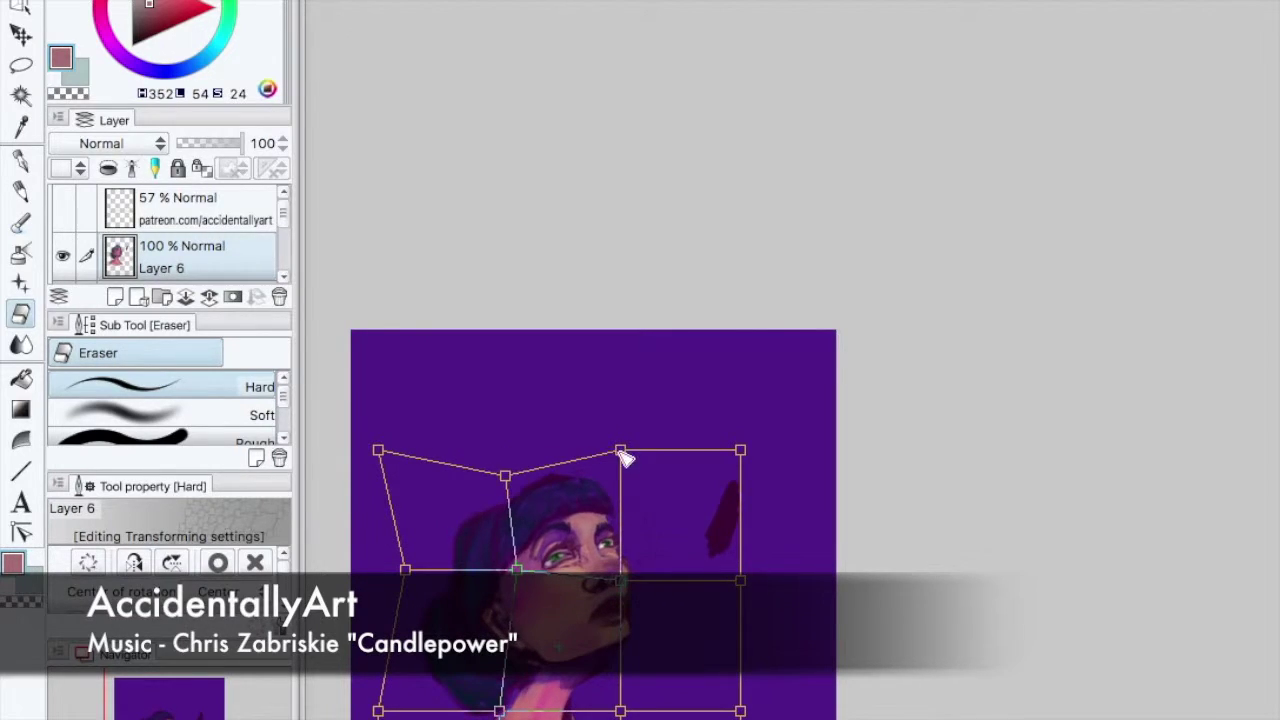
drag(620, 450, 604, 466)
key(p)
click(948, 276)
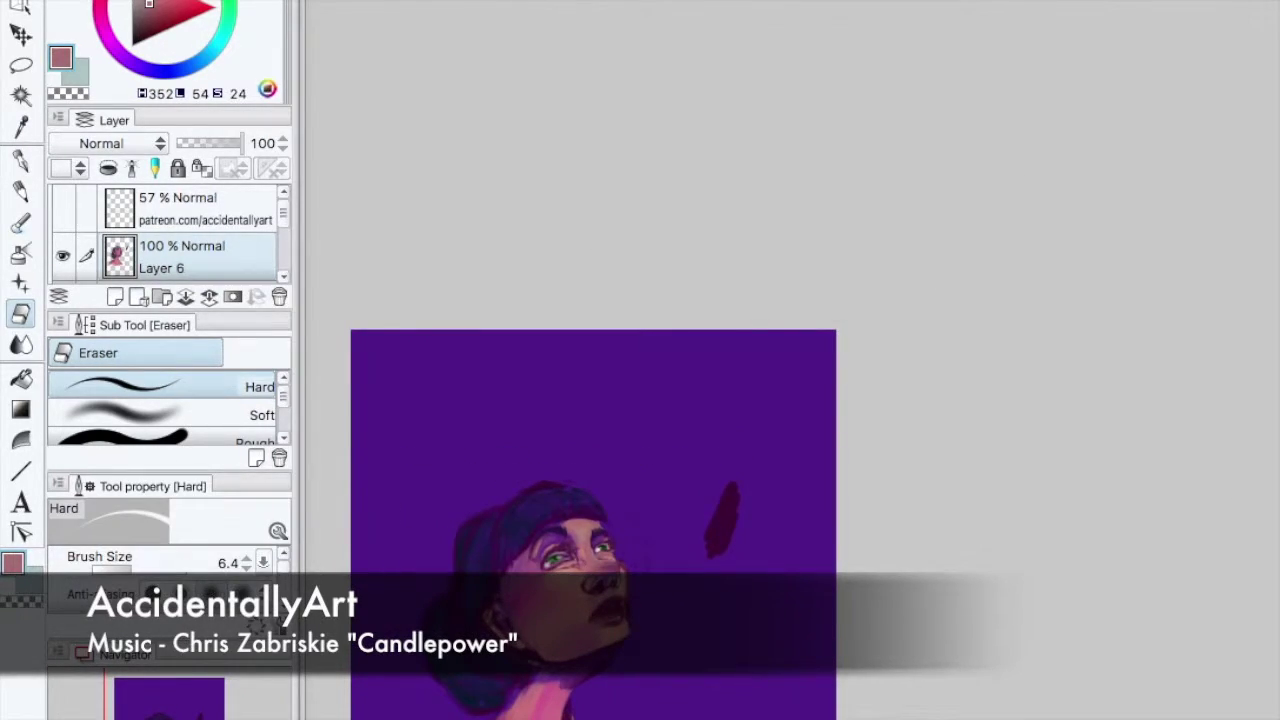
scroll(720, 500, up, 3)
scroll(562, 428, up, 2)
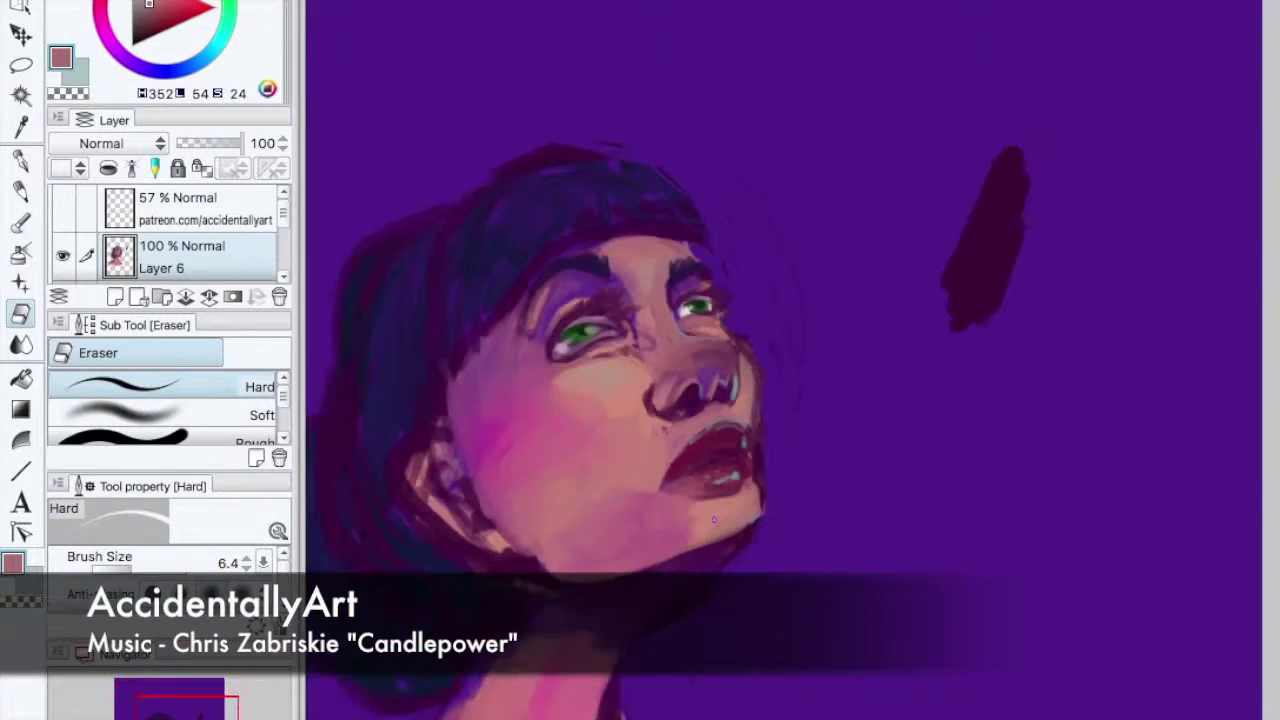
- Darken the top and left hair with dark maroon watercolor strokes
scroll(562, 428, up, 1)
key(b)
key(b)
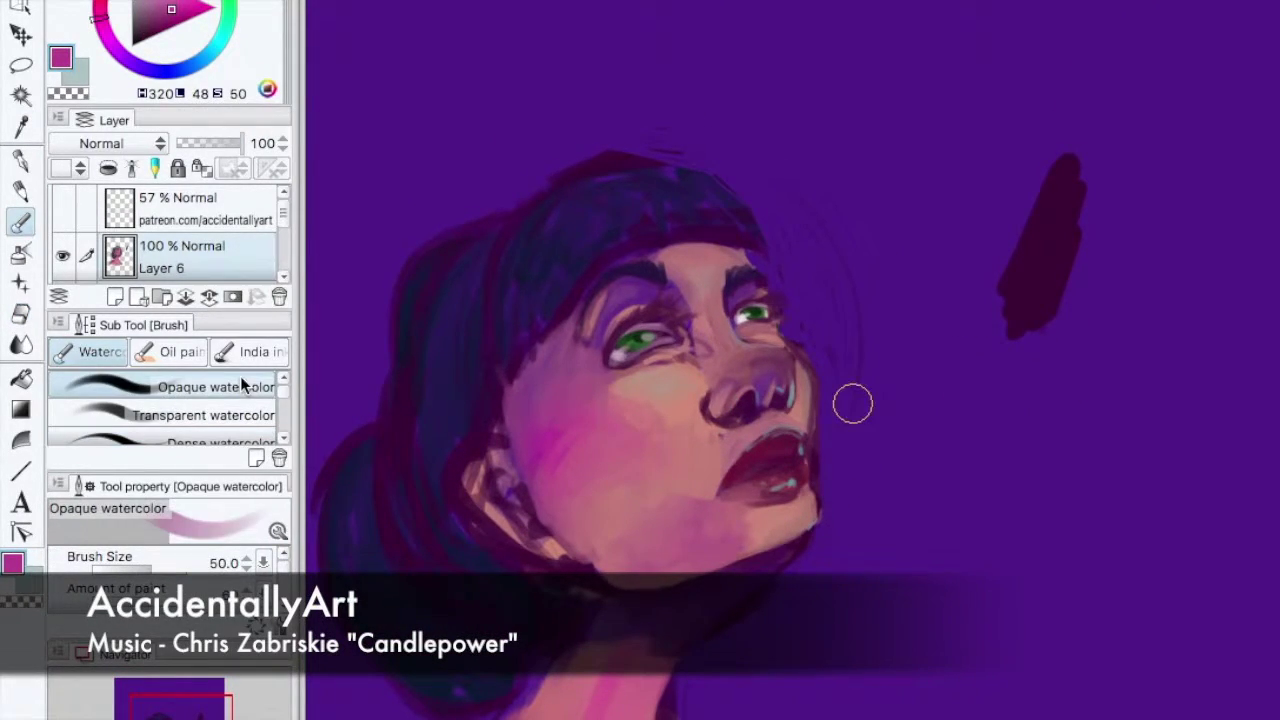
drag(500, 310, 520, 390)
drag(540, 260, 515, 420)
drag(560, 280, 580, 400)
drag(643, 181, 730, 210)
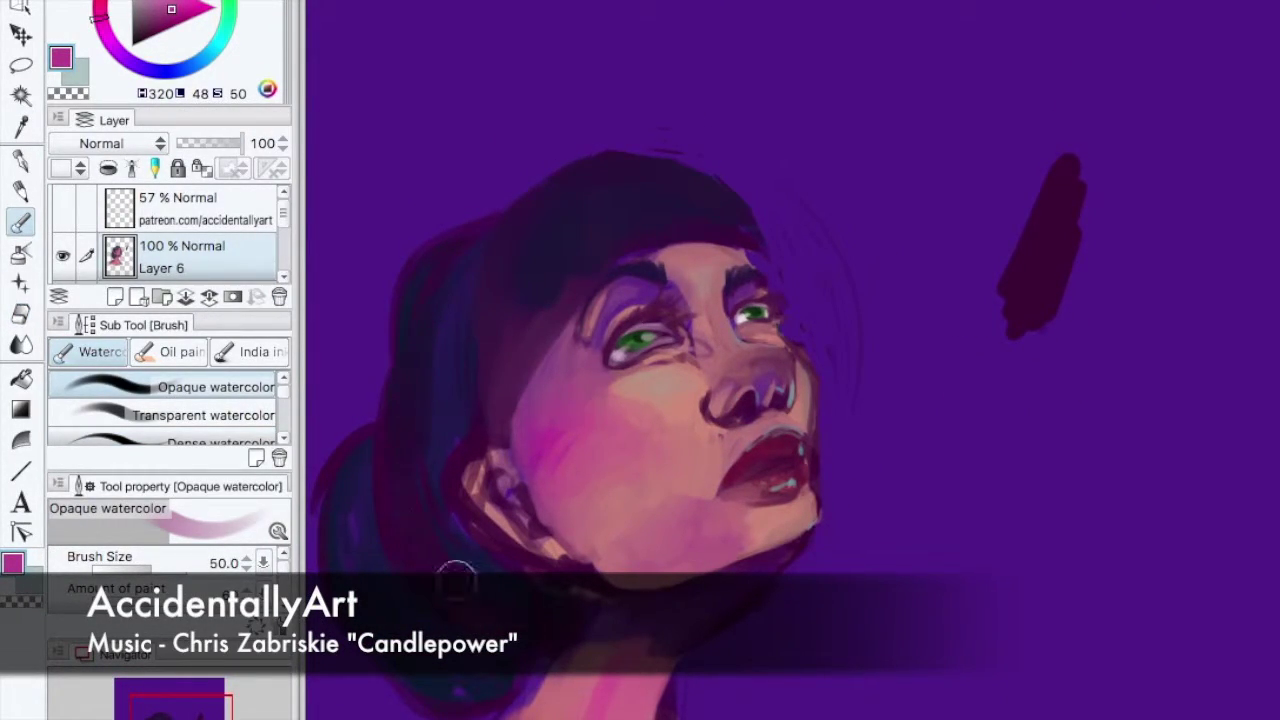
drag(575, 605, 335, 550)
mouse_move(380, 440)
mouse_down()
mouse_move(446, 360)
mouse_move(437, 462)
mouse_up()
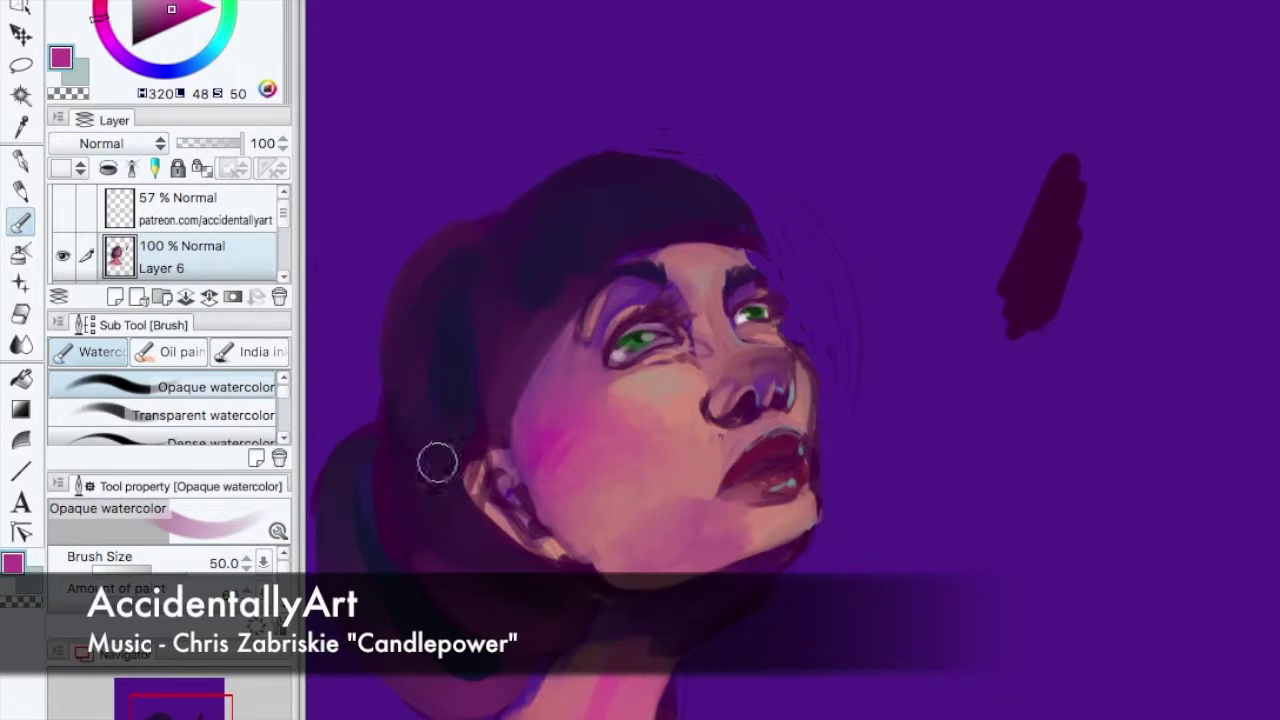
- Add dark purple strokes along the face's left edge and lower left hair
alt+click(416, 454)
key(bracketleft)
key(bracketleft)
key(bracketleft)
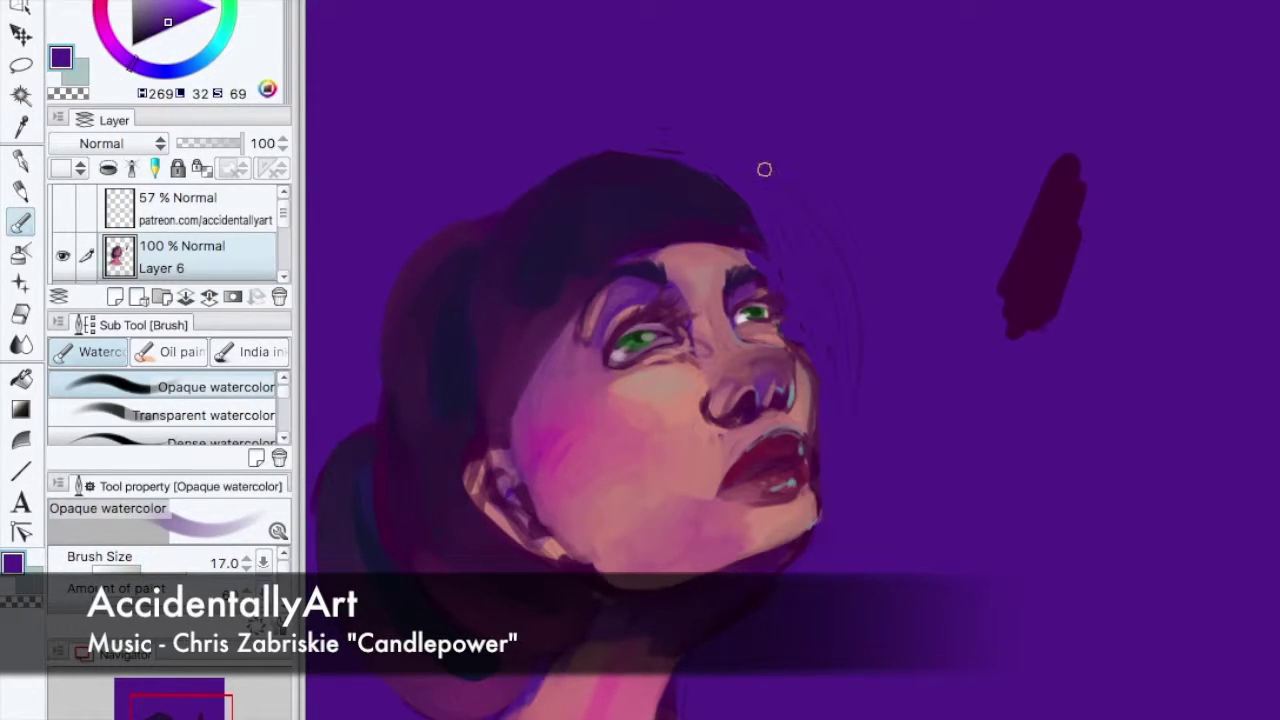
drag(523, 384, 497, 462)
drag(412, 468, 388, 572)
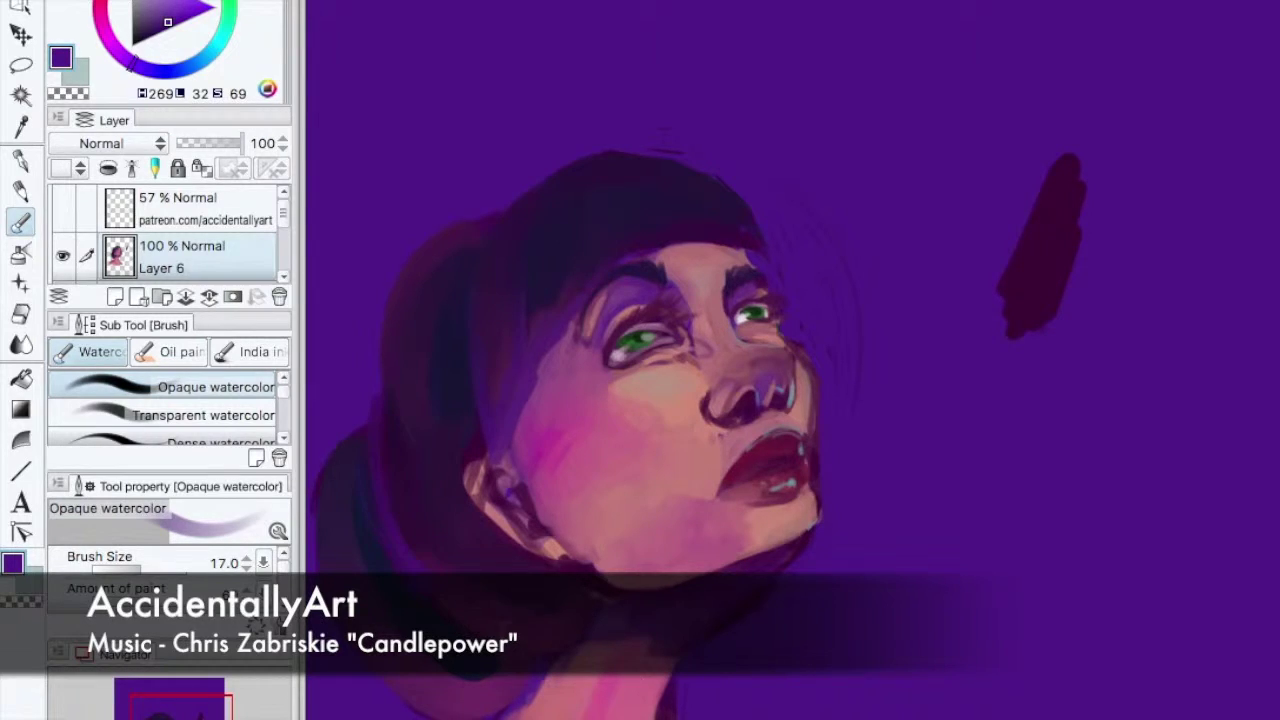
- Streak lighter tones along the fringe and down the left hair
click(141, 37)
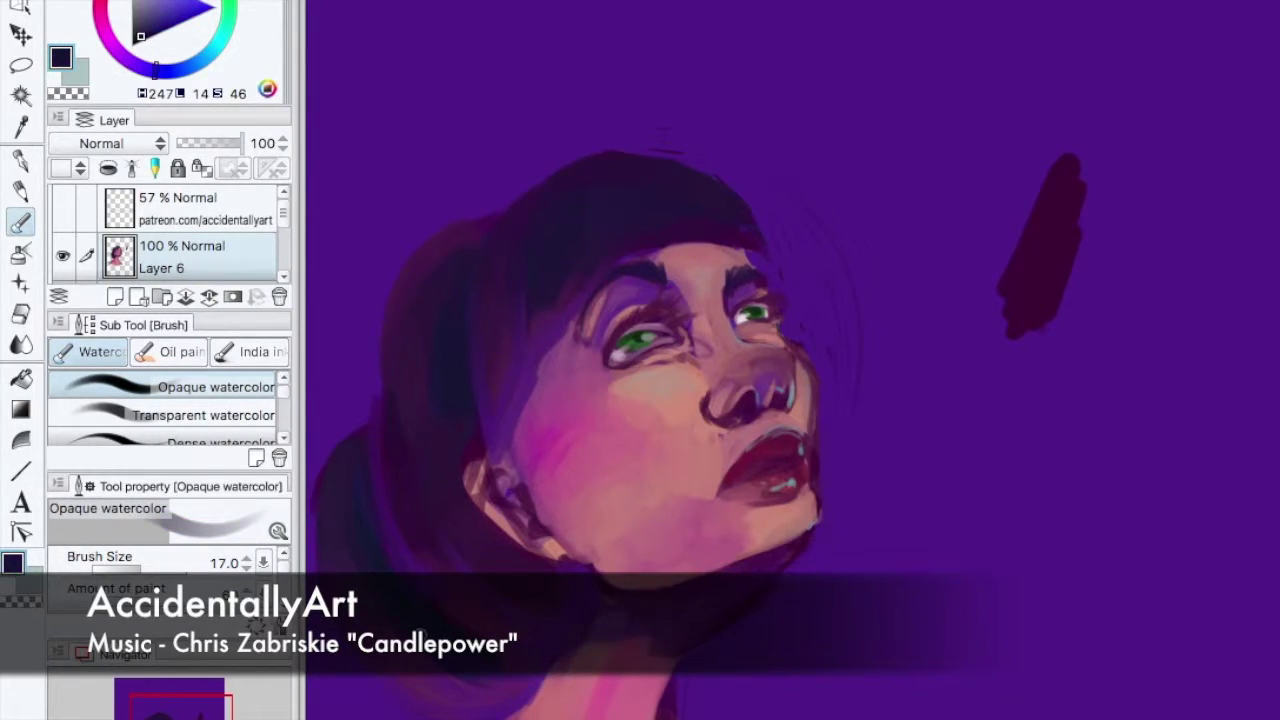
alt+click(729, 192)
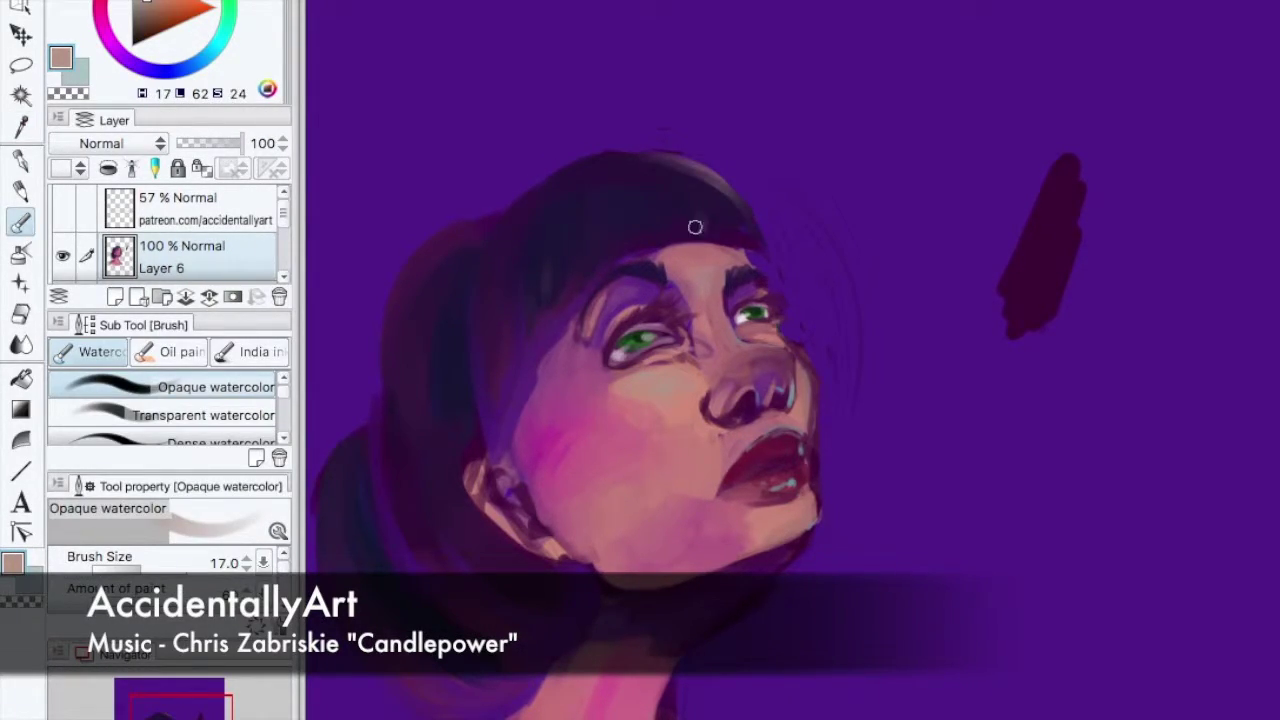
drag(695, 227, 534, 326)
drag(400, 410, 463, 217)
drag(440, 260, 406, 383)
drag(420, 310, 442, 509)
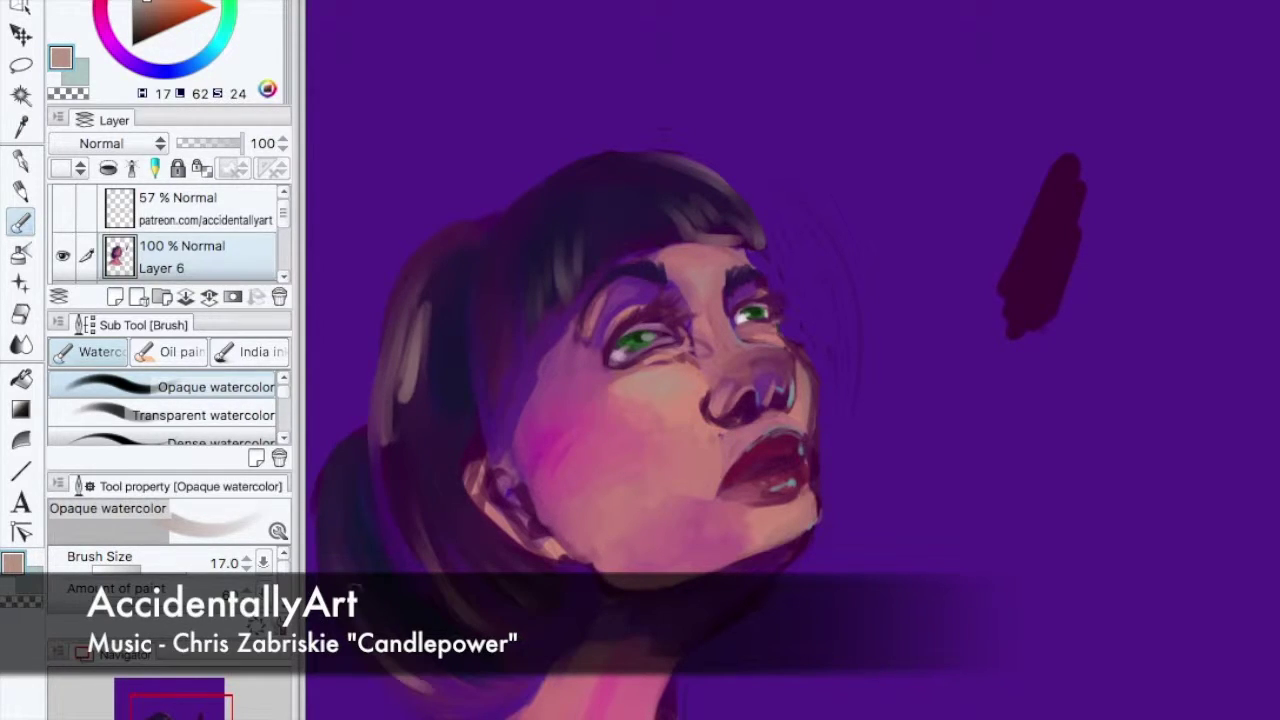
- Sample the salmon skin colour and switch to the Dense watercolor brush
key(e)
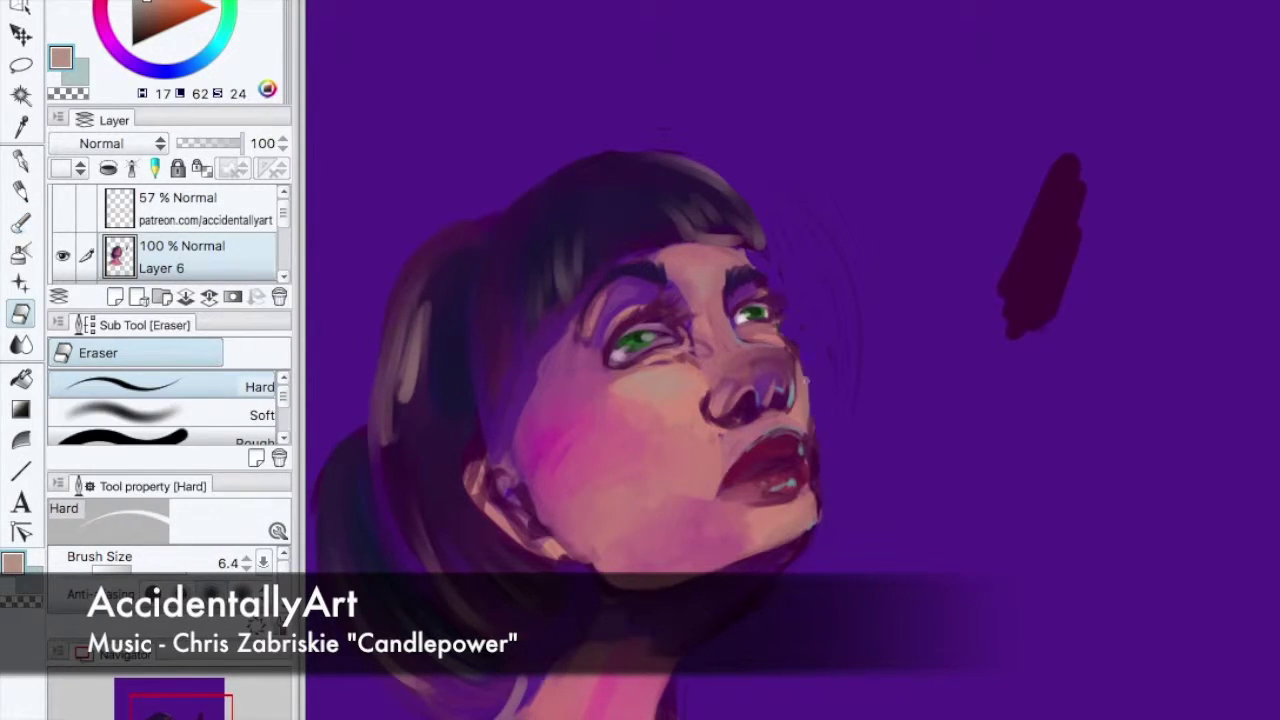
alt+click(811, 374)
key(b)
click(234, 433)
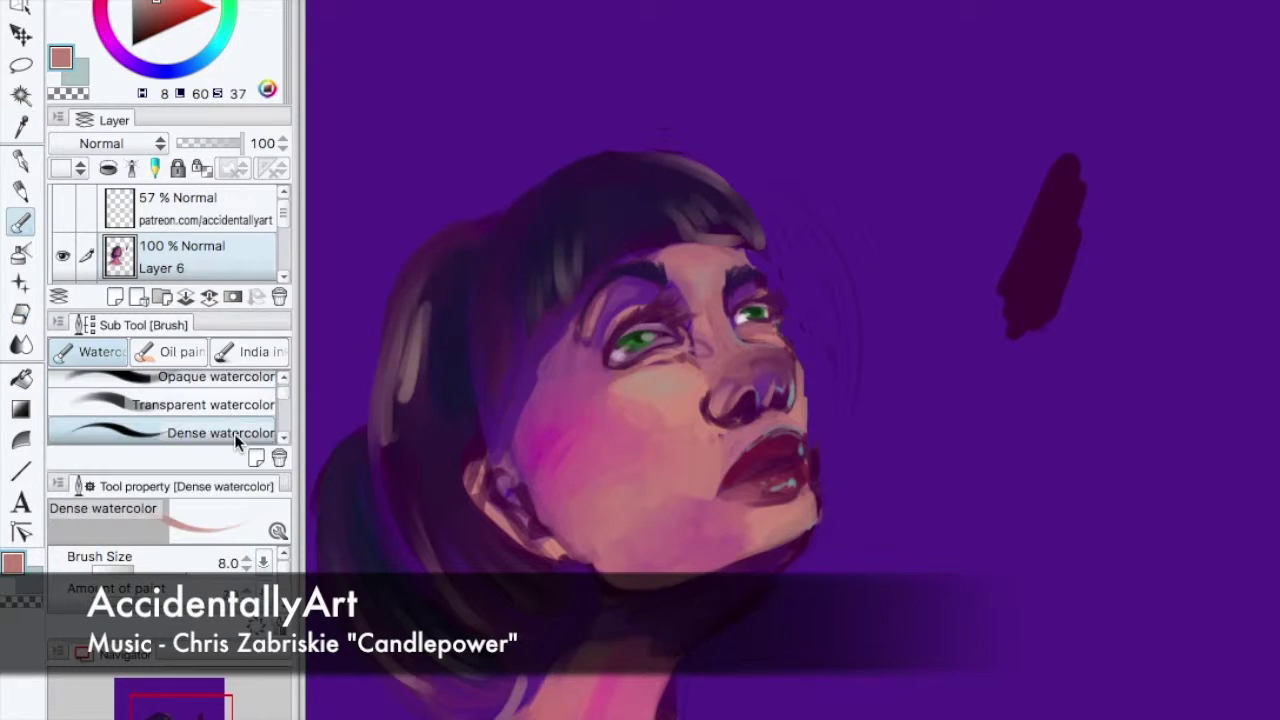
scroll(858, 428, up, 2)
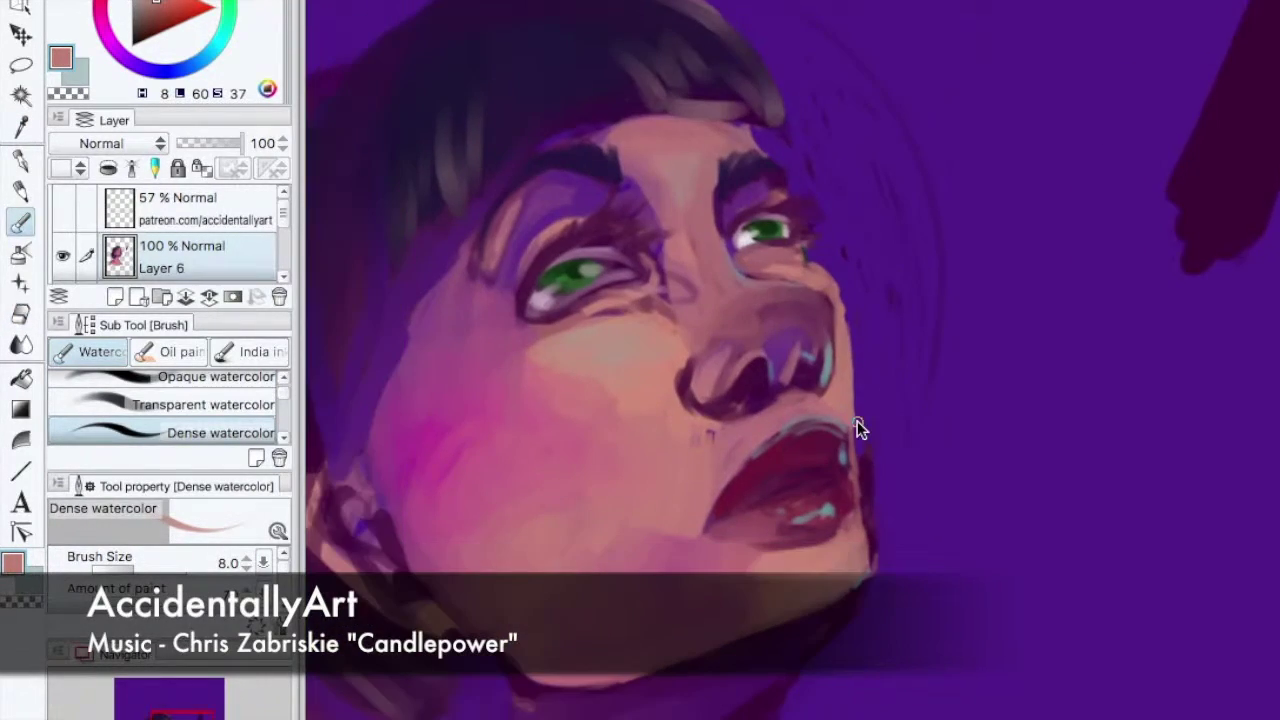
- Paint a dark jaw edge and a grey-teal highlight beside the nose
drag(858, 428, 868, 552)
alt+click(856, 525)
drag(824, 274, 840, 296)
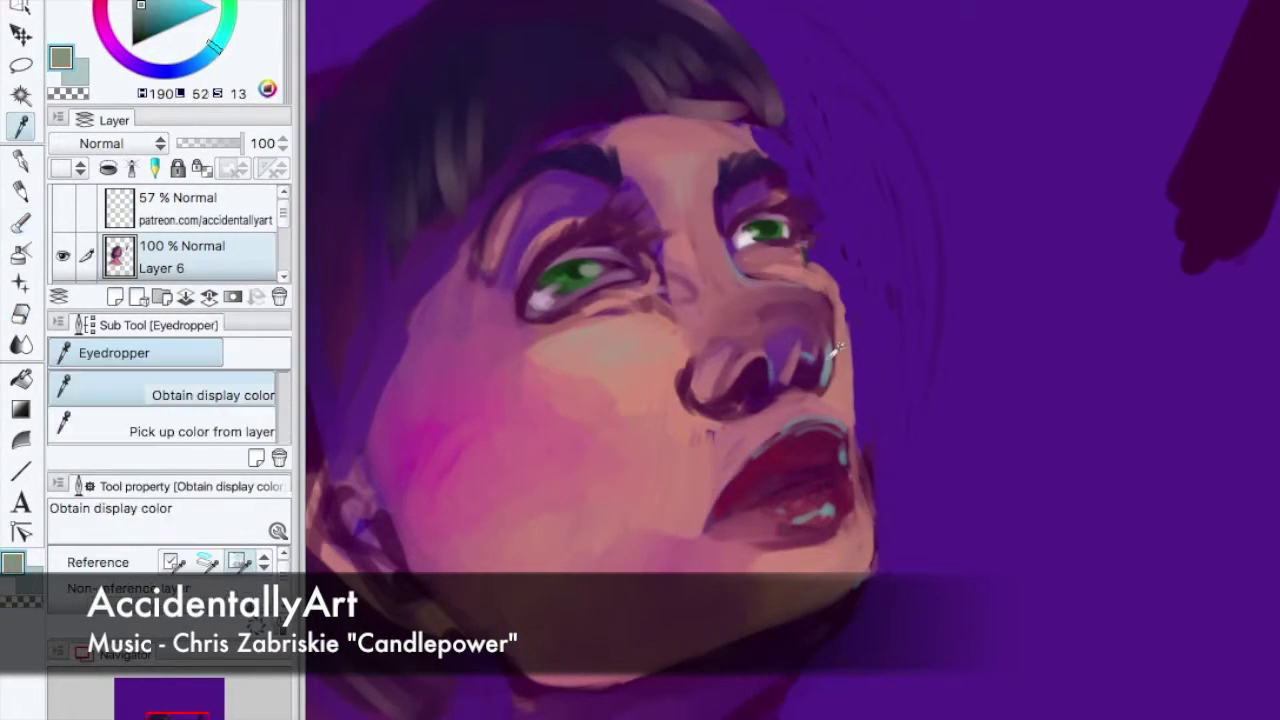
scroll(880, 360, down, 2)
scroll(908, 400, up, 3)
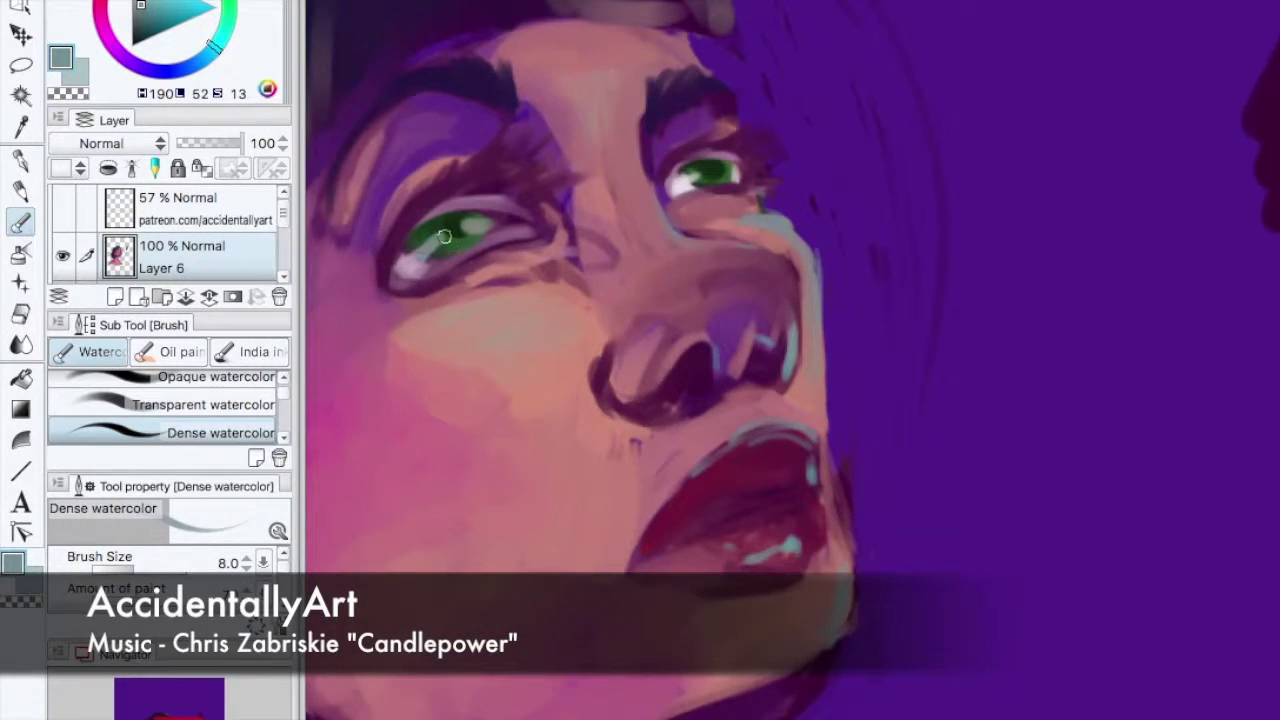
scroll(703, 178, down, 2)
- Streak light grey-teal highlights through the left hair
mouse_move(470, 264)
mouse_down()
mouse_move(462, 460)
mouse_move(445, 430)
mouse_up()
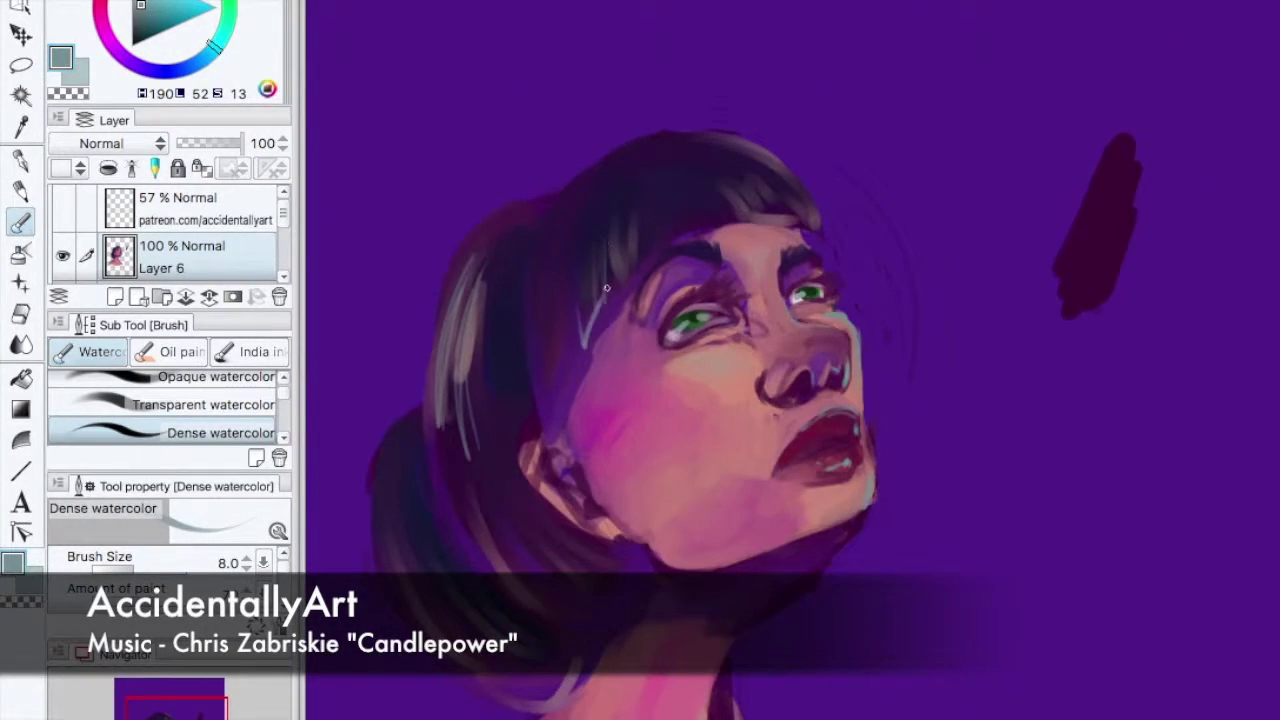
drag(556, 276, 560, 474)
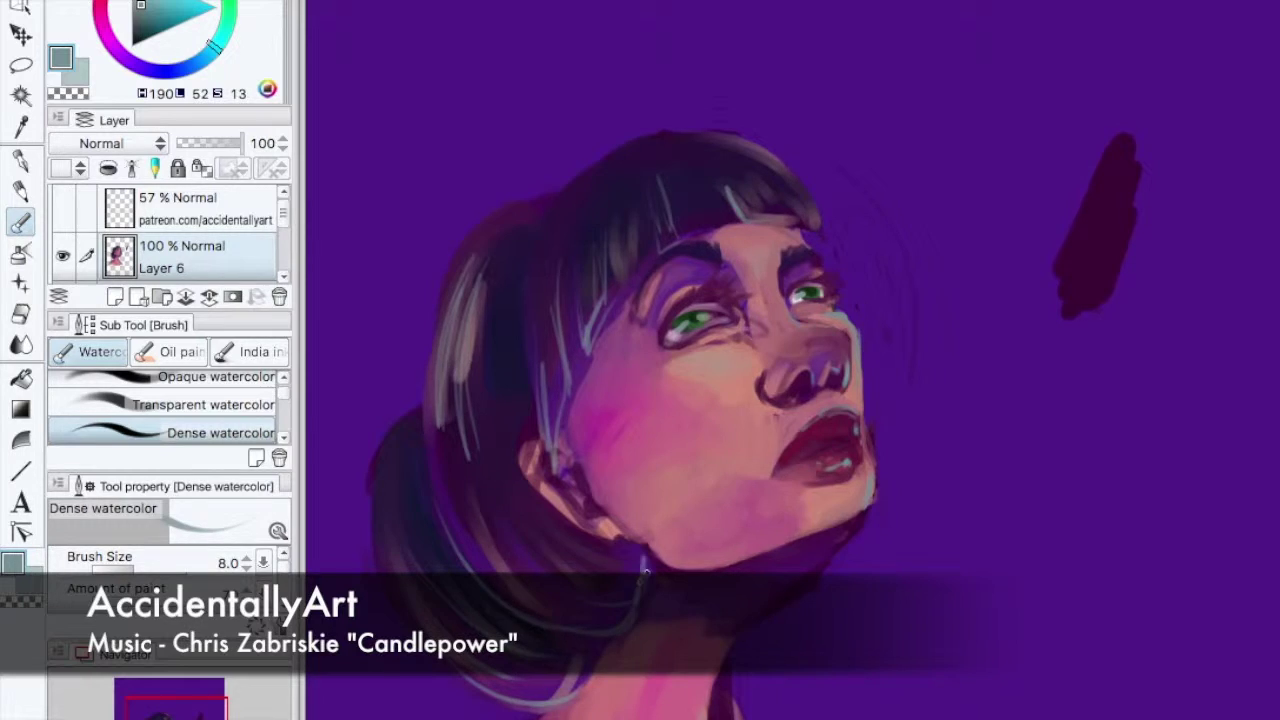
drag(931, 494, 1031, 271)
key(e)
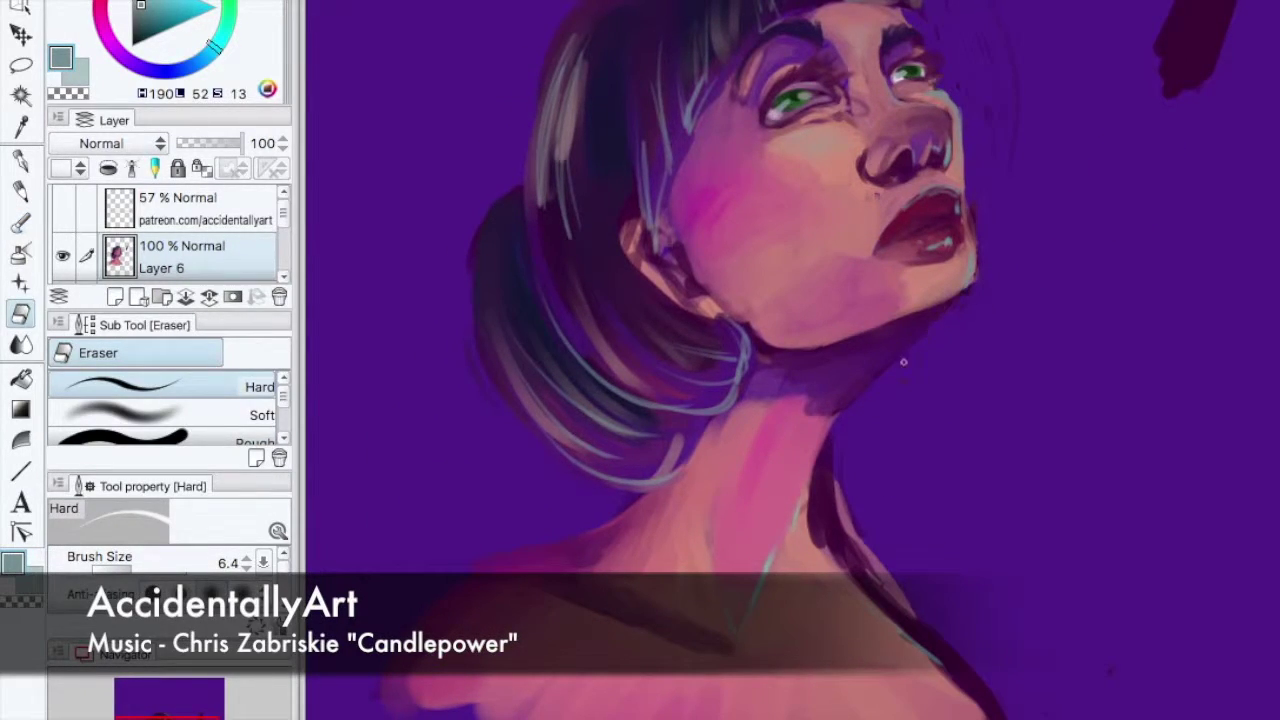
scroll(1004, 279, down, 2)
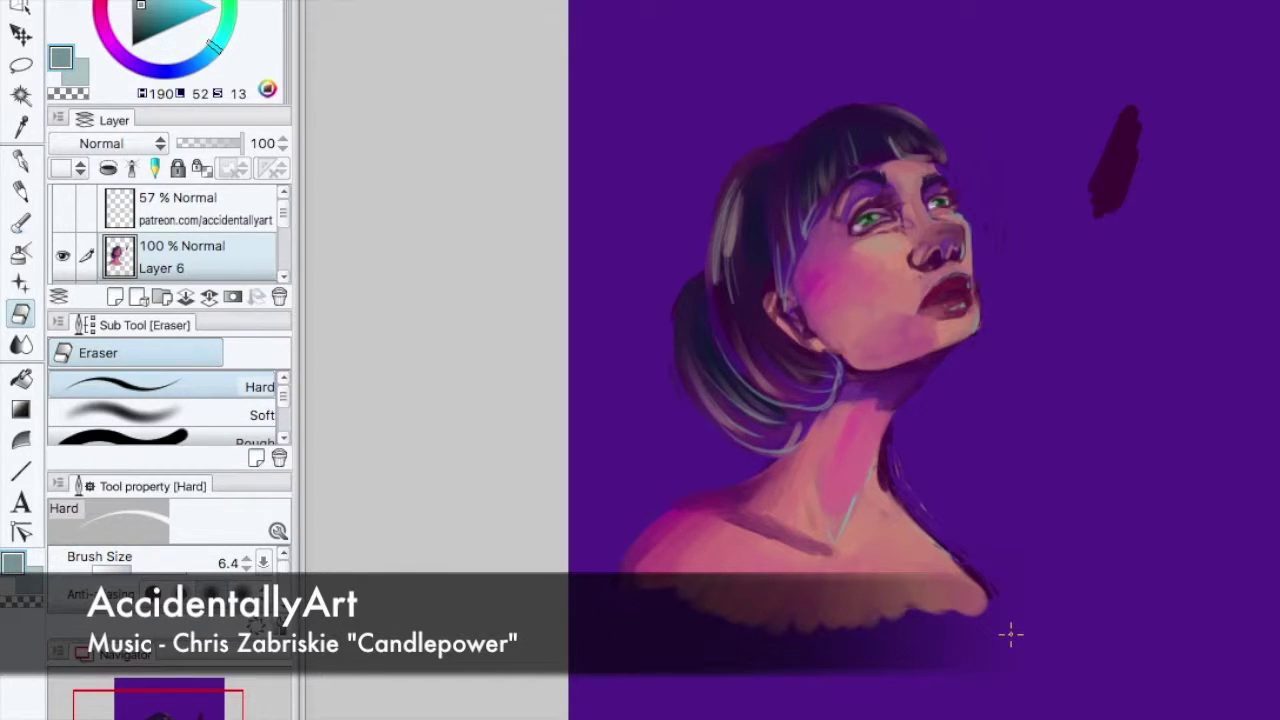
- With the watercolor brush, sample purple, pink and skin tones and paint skin over the nostril shading
scroll(987, 282, up, 3)
key(b)
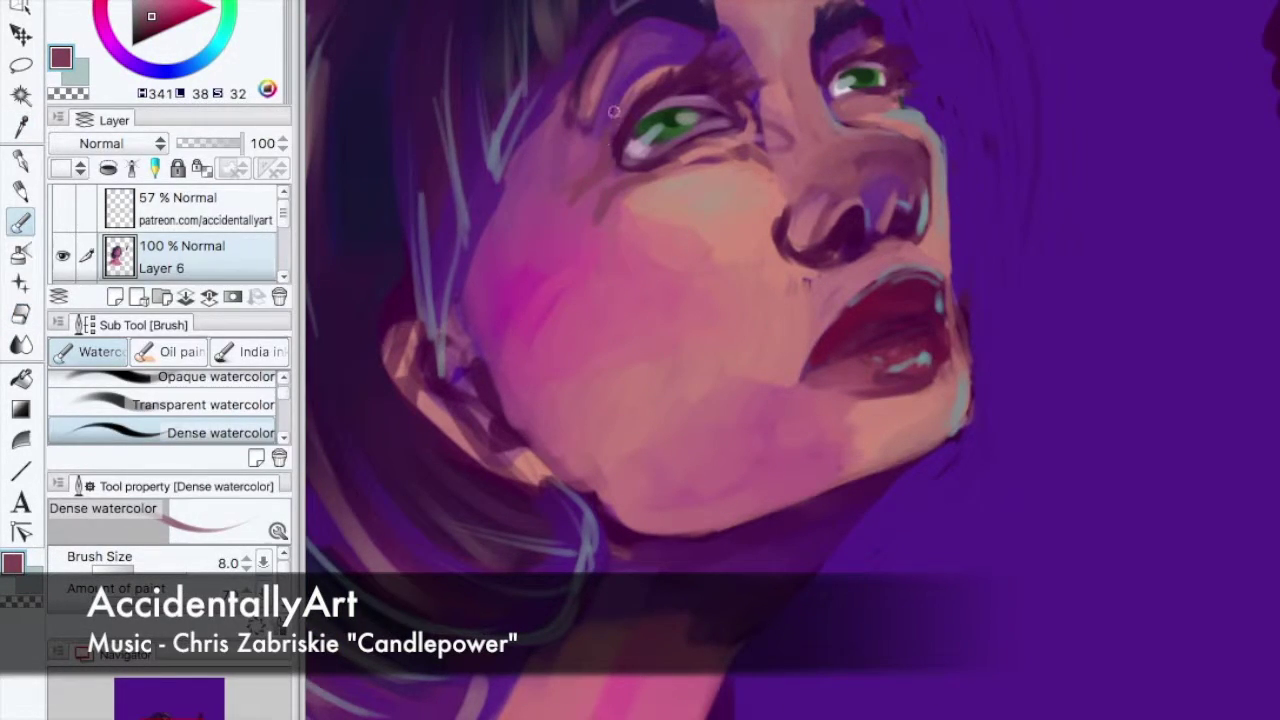
alt+click(647, 70)
alt+click(575, 197)
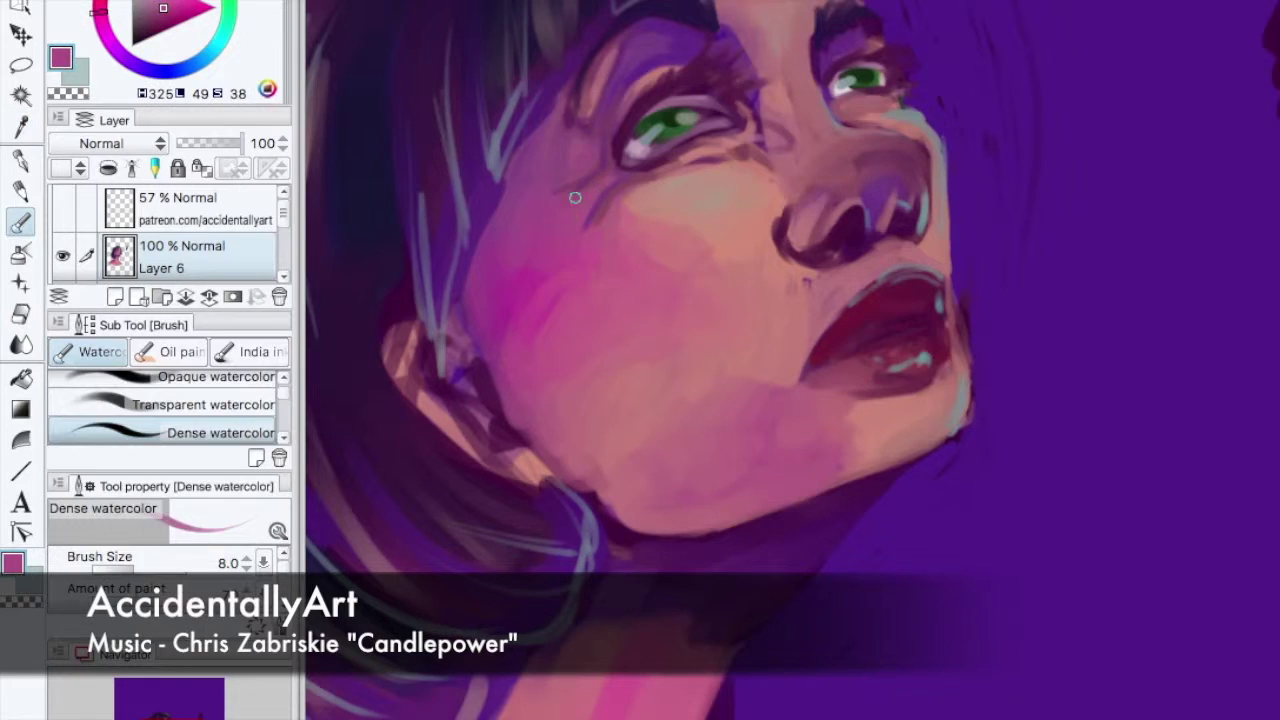
alt+click(893, 104)
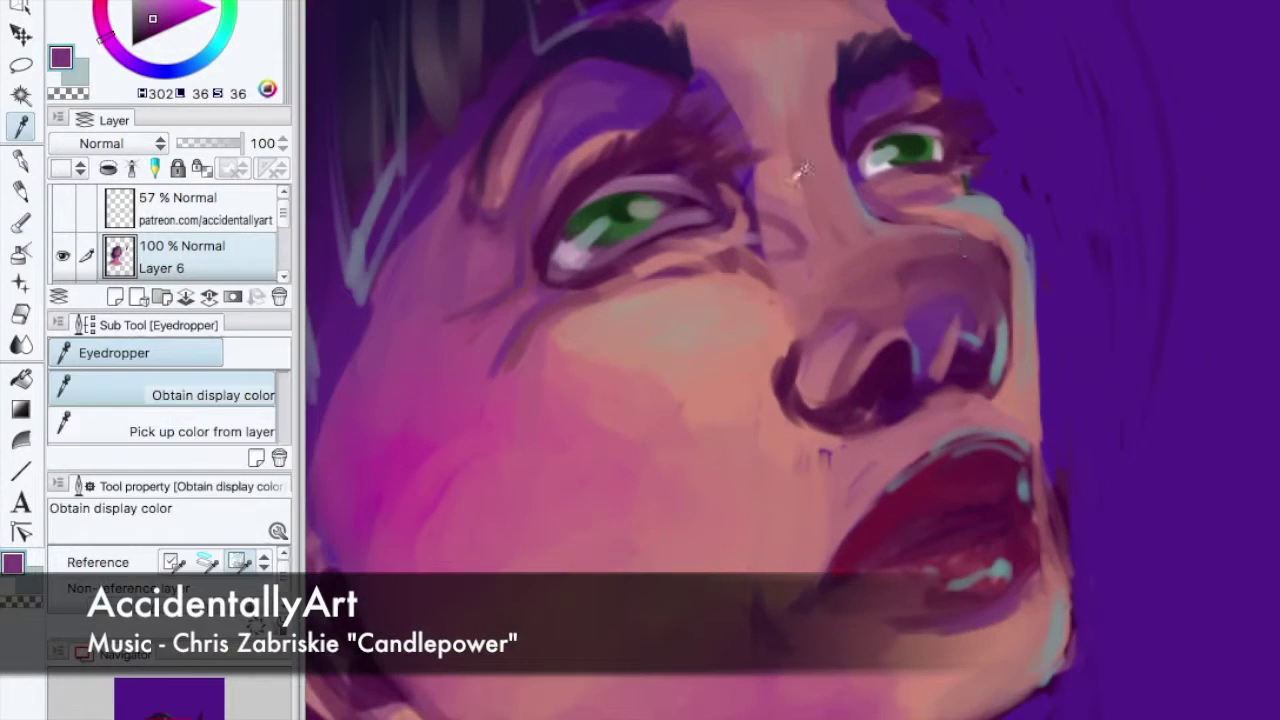
alt+click(756, 237)
mouse_move(985, 361)
mouse_down()
mouse_move(928, 365)
mouse_move(946, 320)
mouse_move(975, 356)
mouse_move(955, 363)
mouse_up()
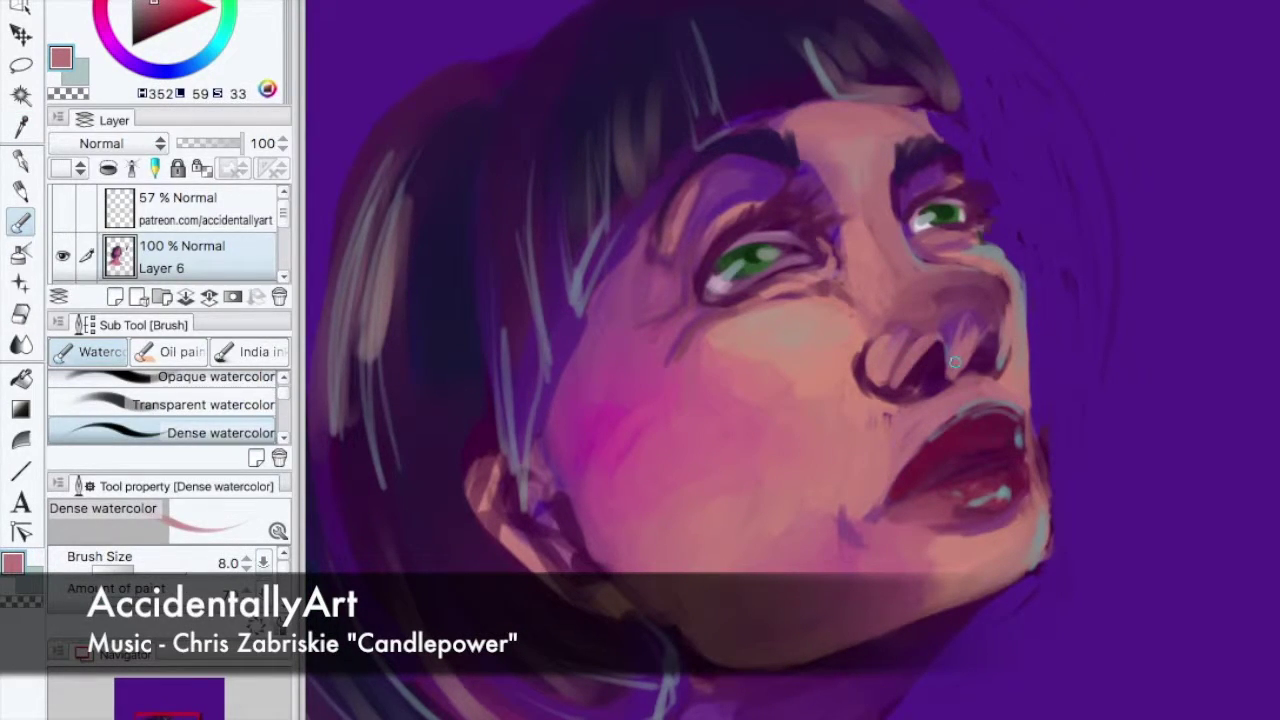
- Scroll and pan the view down to bring the neck into view
scroll(999, 366, up, 3)
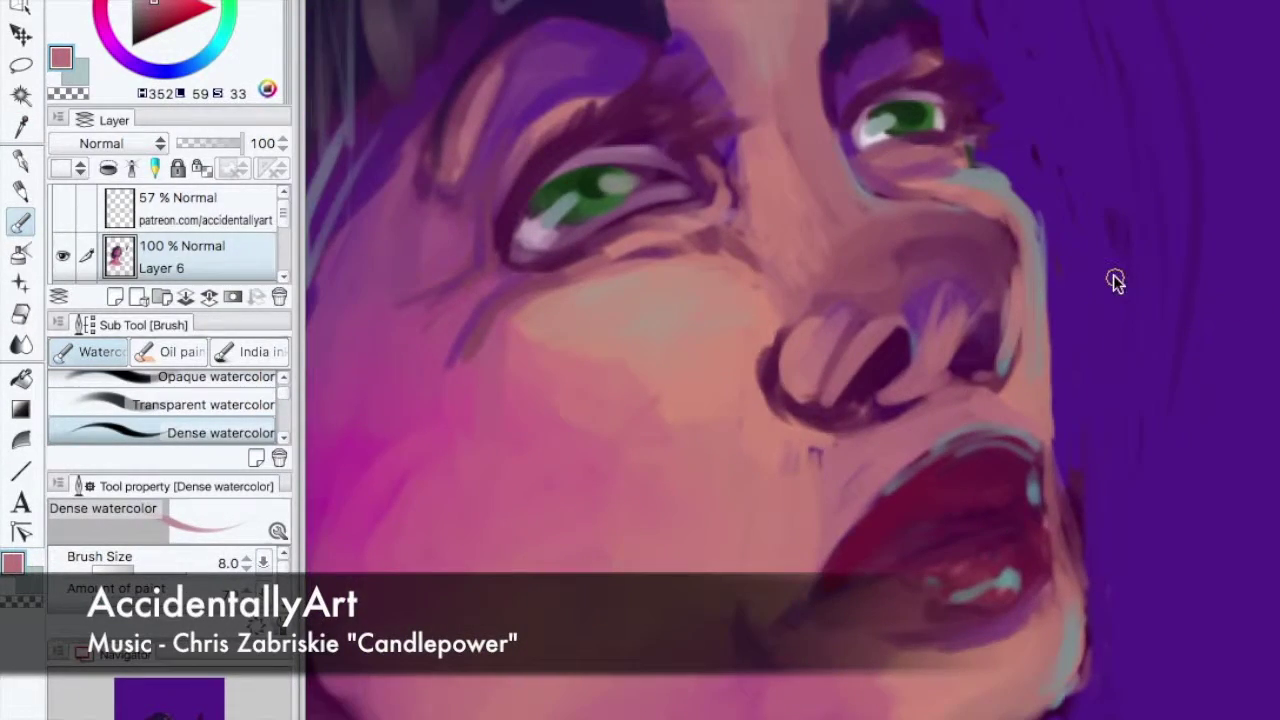
scroll(774, 389, down, 5)
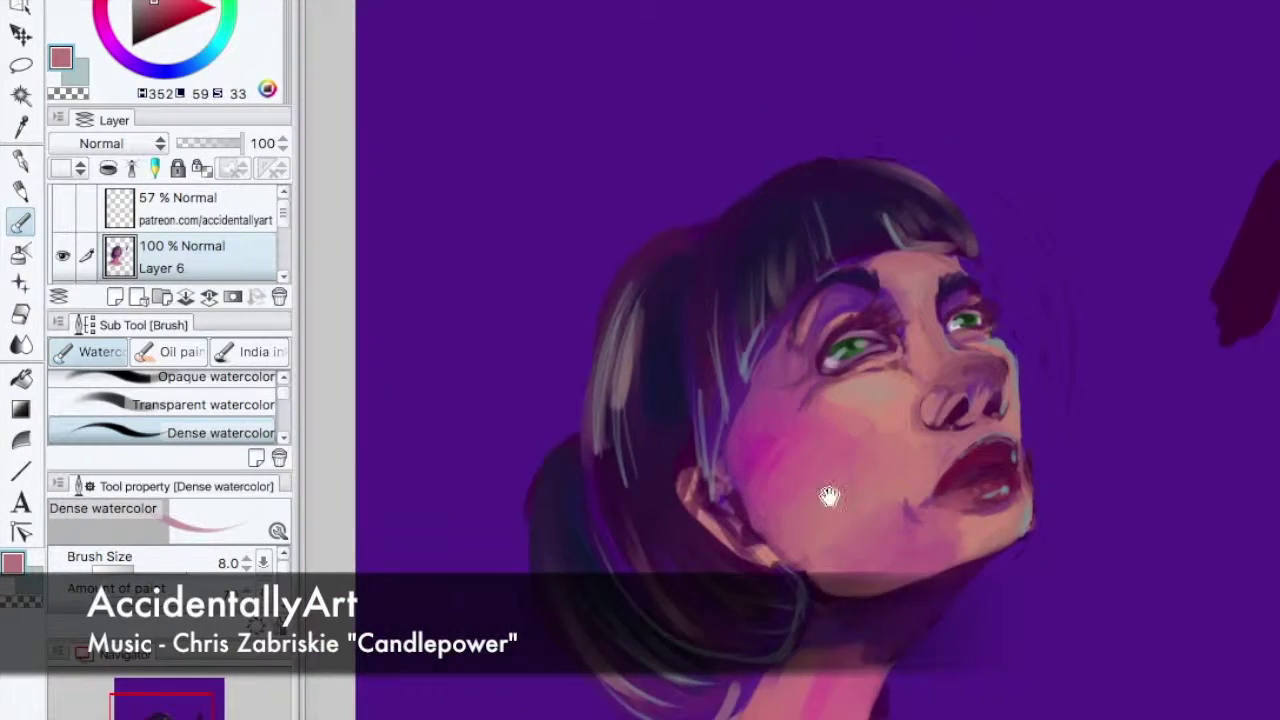
drag(832, 480, 814, 362)
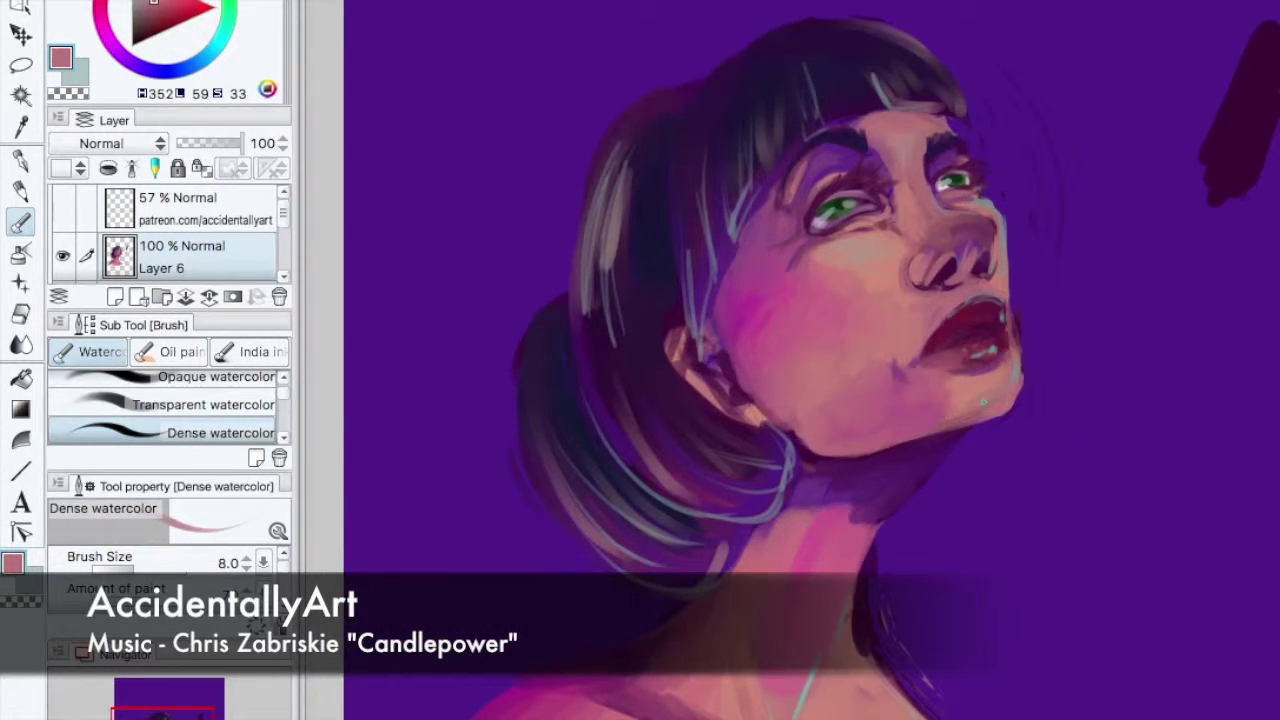
scroll(913, 342, down, 2)
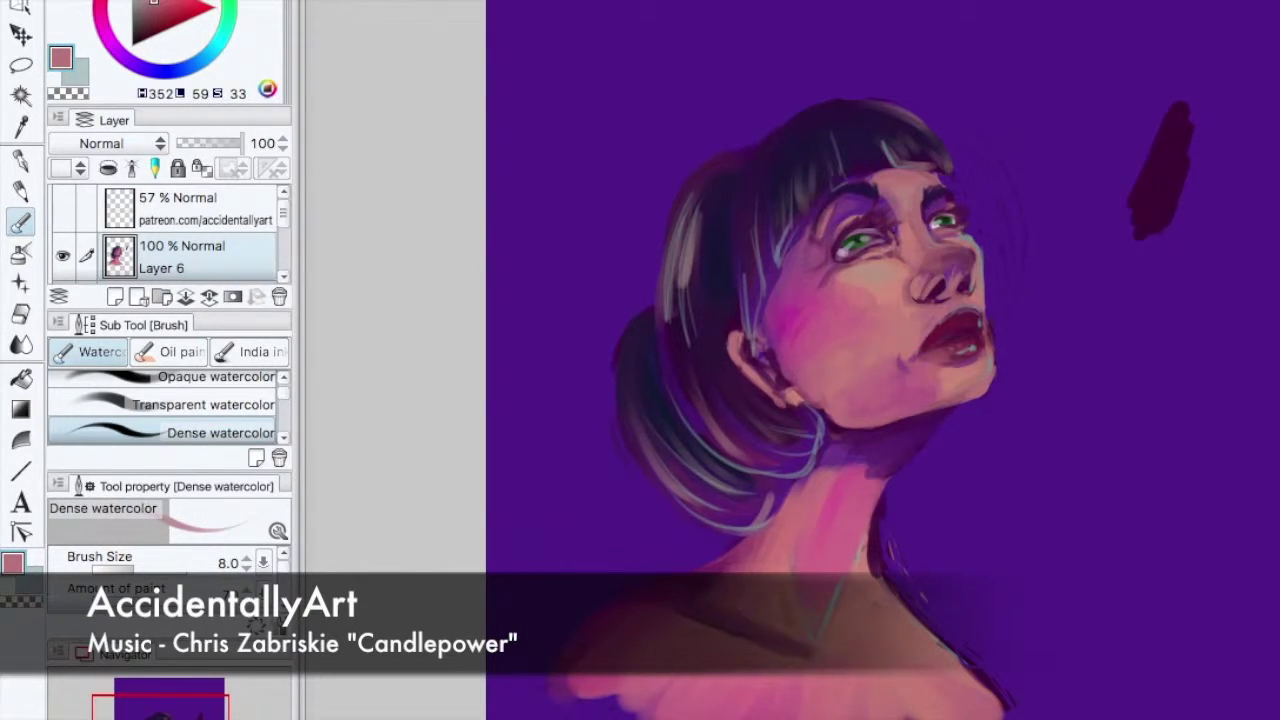
- Warm the painting's colours with Hue/Saturation/Brightness and make the watermark layer visible
key(ctrl+u)
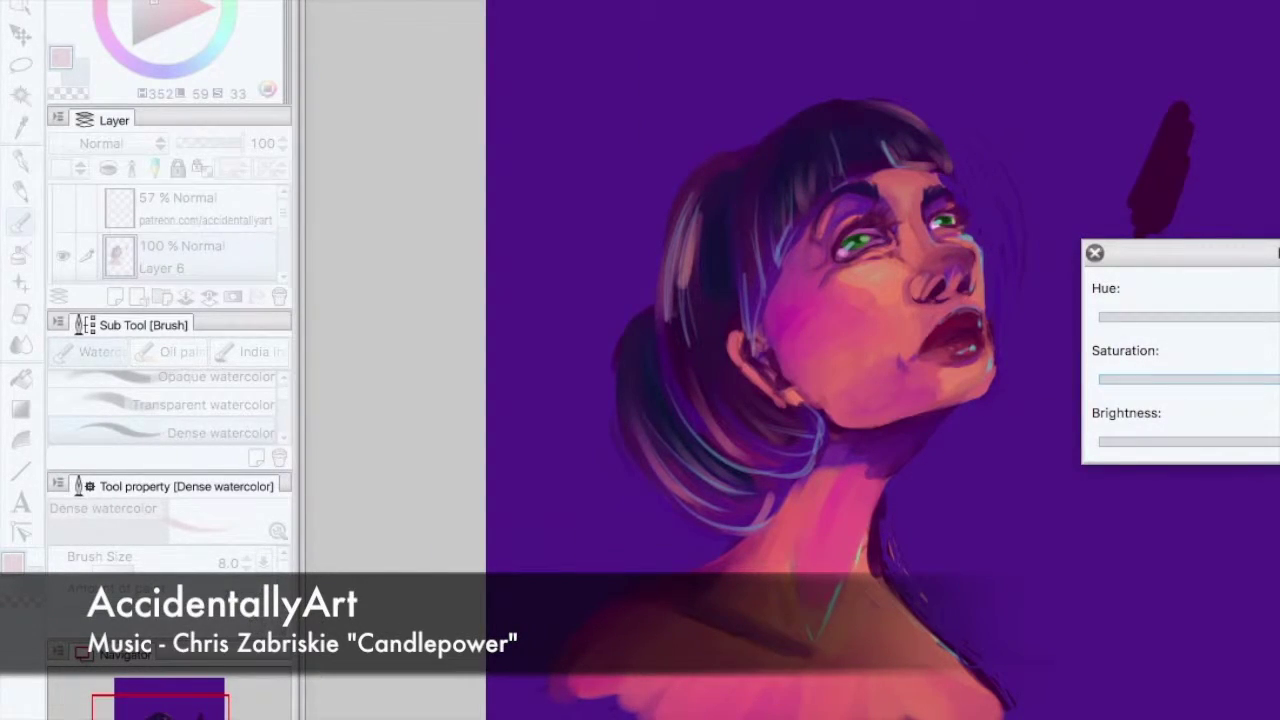
key(Return)
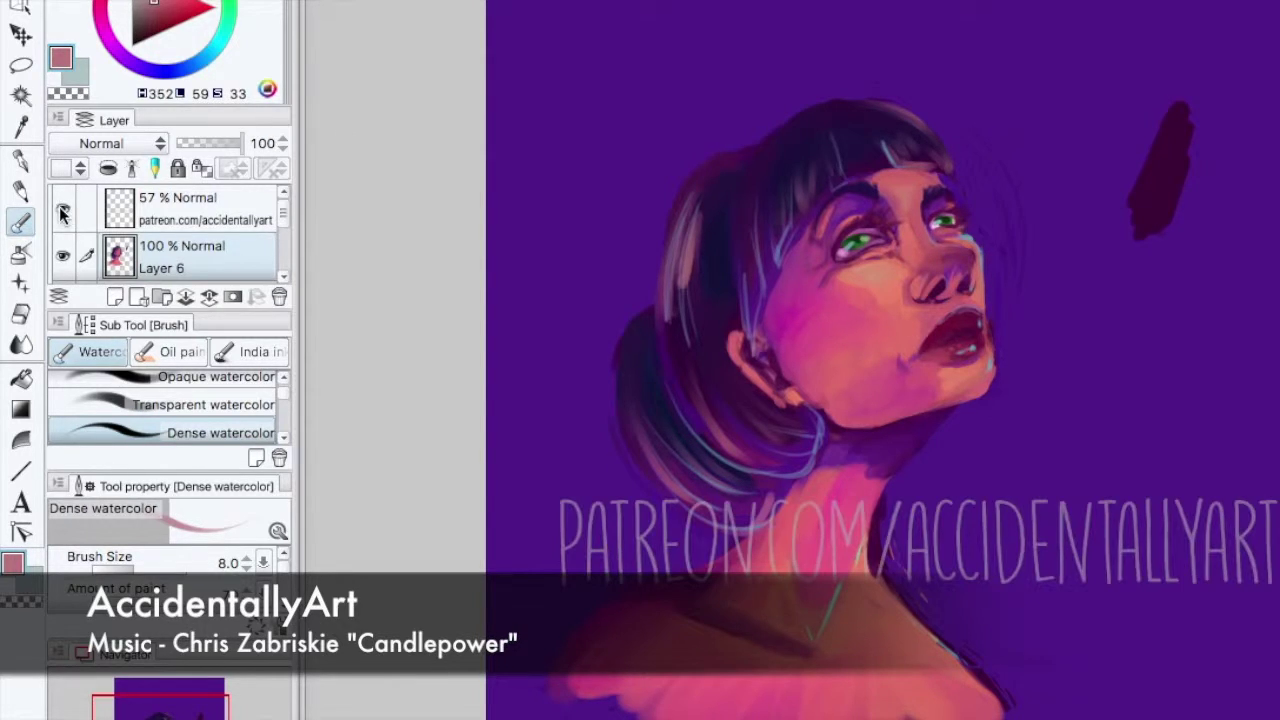
click(62, 207)
- Shift the painting up-right, then shrink the watermark and raise it across the neck
key(k)
drag(677, 466, 797, 371)
key(m)
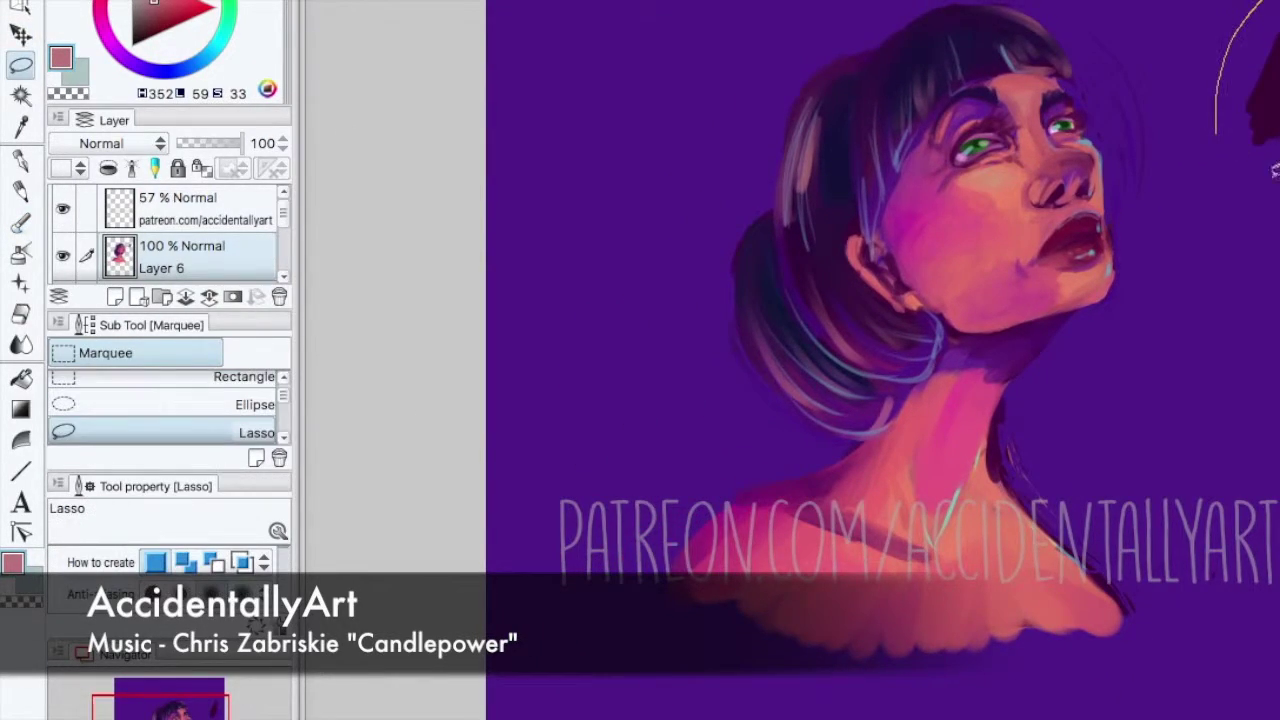
key(alt+bracketright)
key(ctrl+t)
drag(1275, 588, 1165, 492)
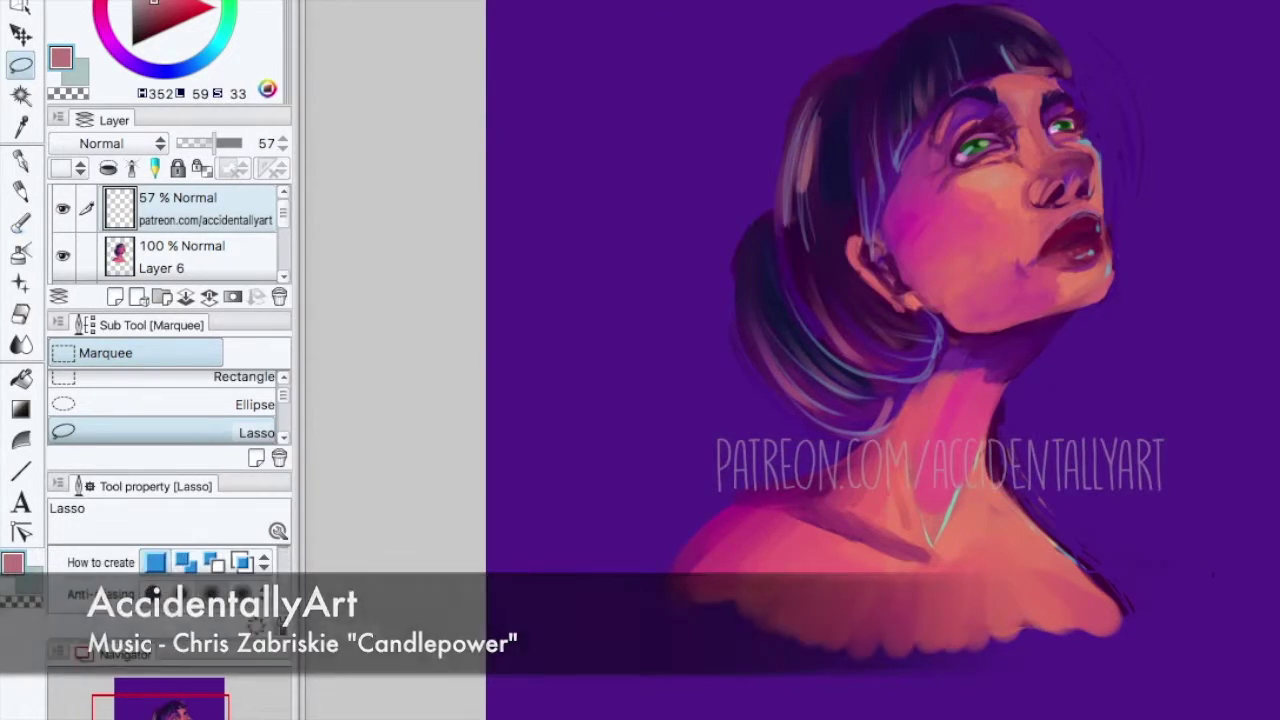